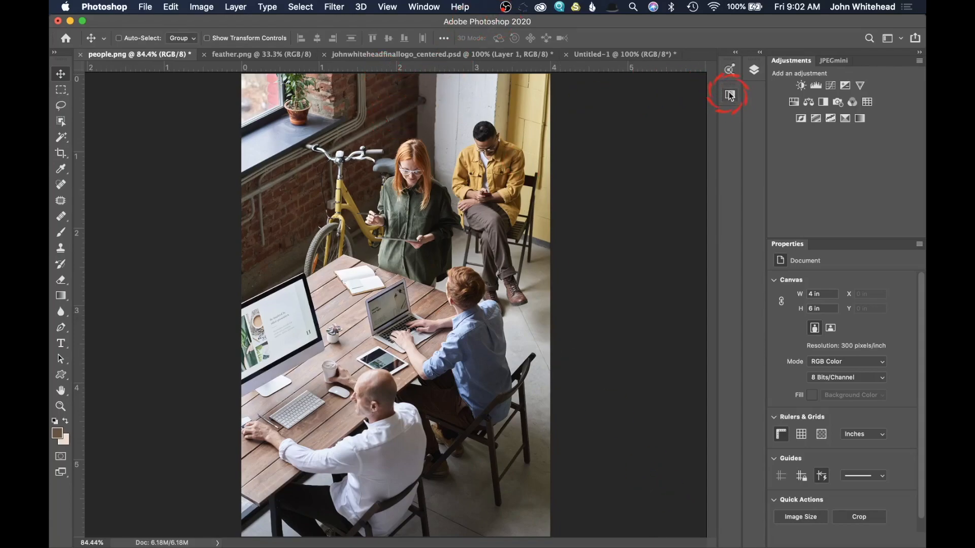
Add Curves, Exposure, Hue/Saturation and Photo Filter adjustment layers above the Background of people.png.
click(753, 70)
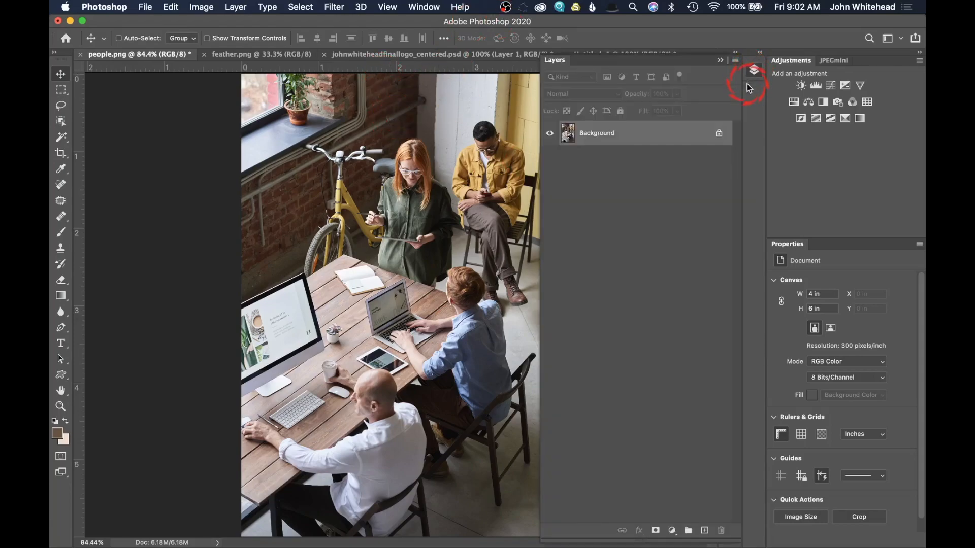
click(831, 85)
click(845, 85)
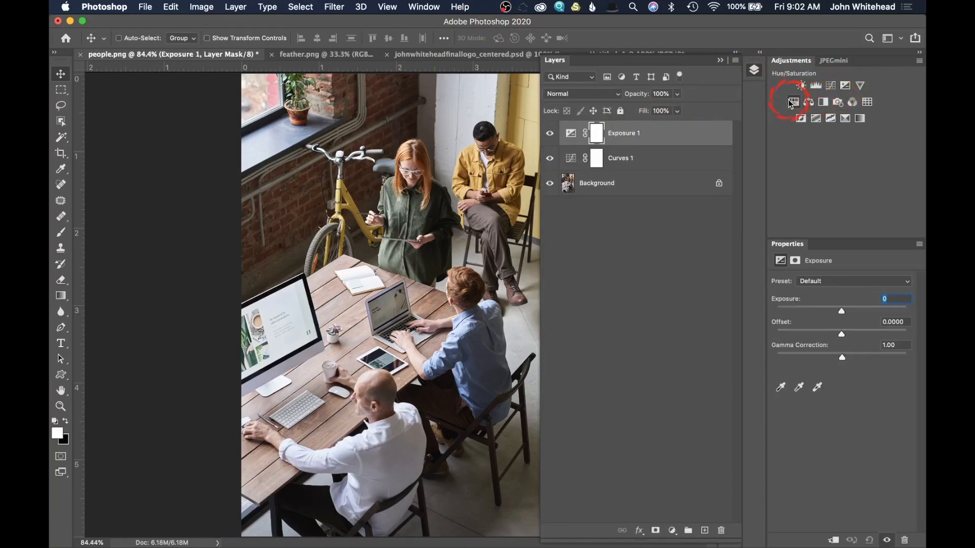
click(793, 102)
click(838, 102)
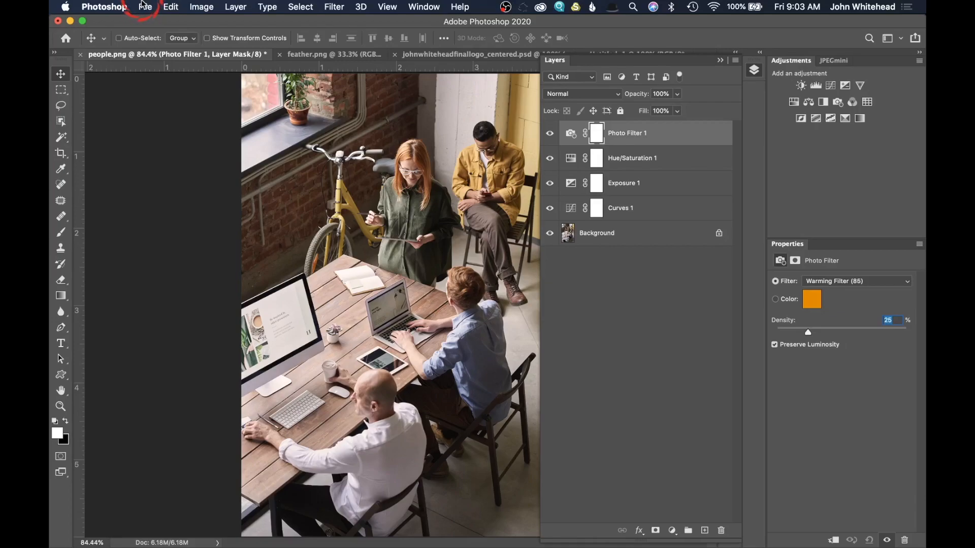
Save the layered image as people.psd in Photoshop format in the filestypes folder, keeping Layers enabled.
click(144, 6)
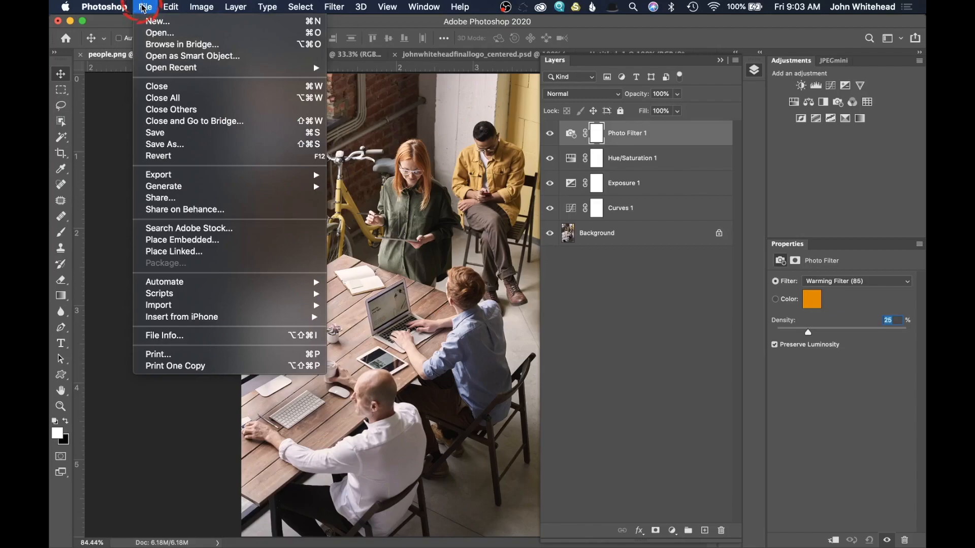
click(174, 144)
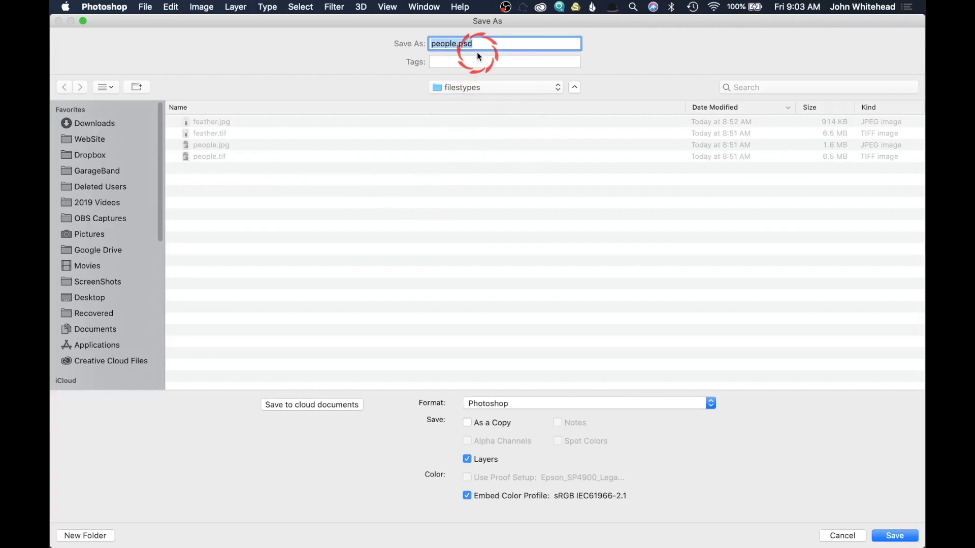
click(521, 405)
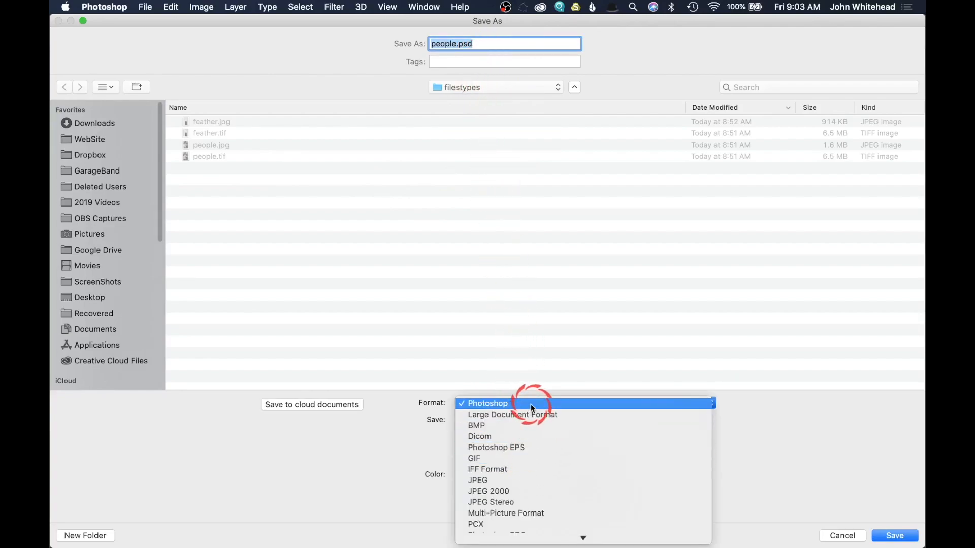
click(531, 404)
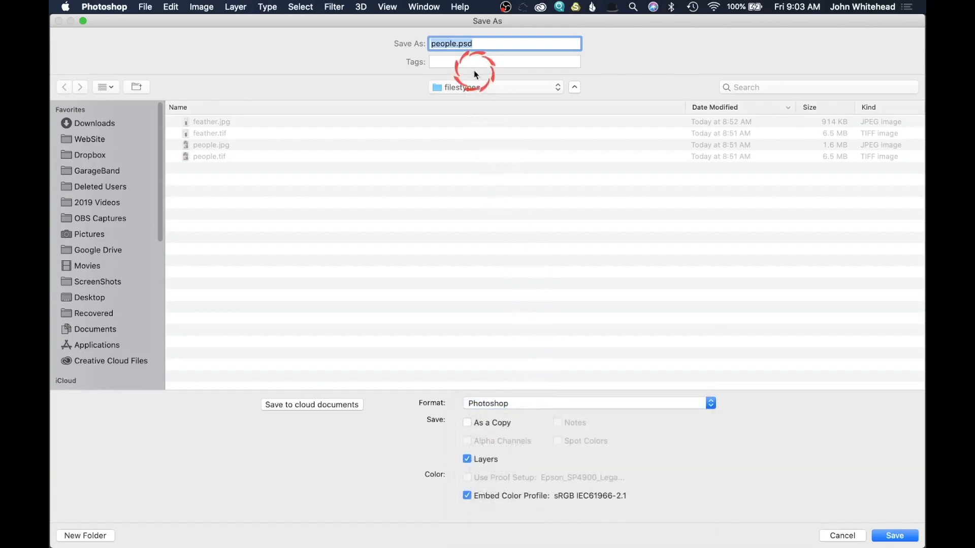
click(894, 537)
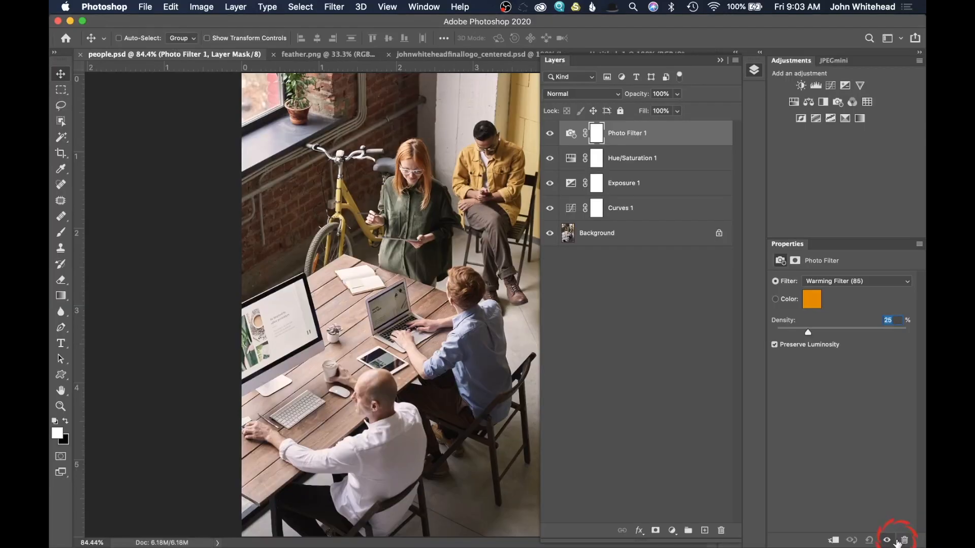
Close people.psd and reopen it from the filestypes folder.
click(81, 55)
key(super+o)
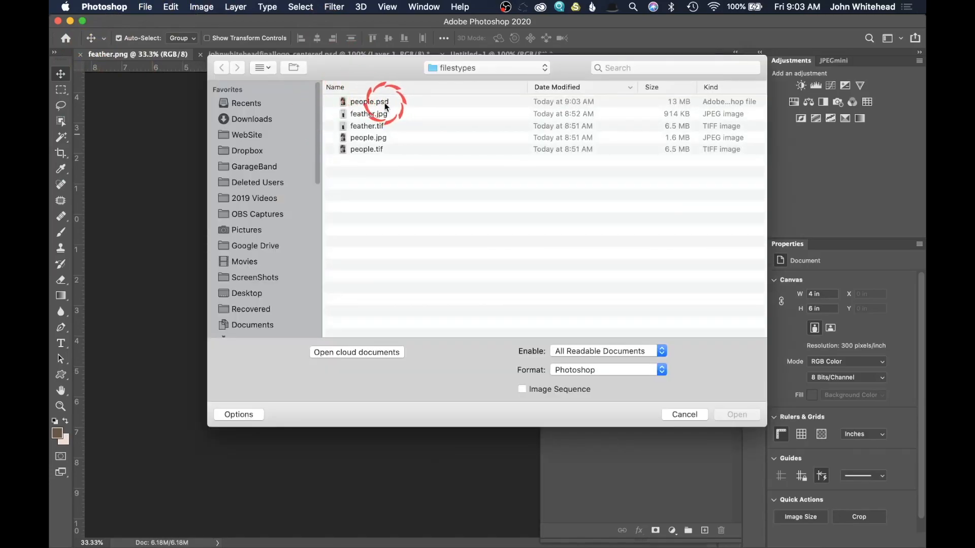
click(386, 104)
click(740, 415)
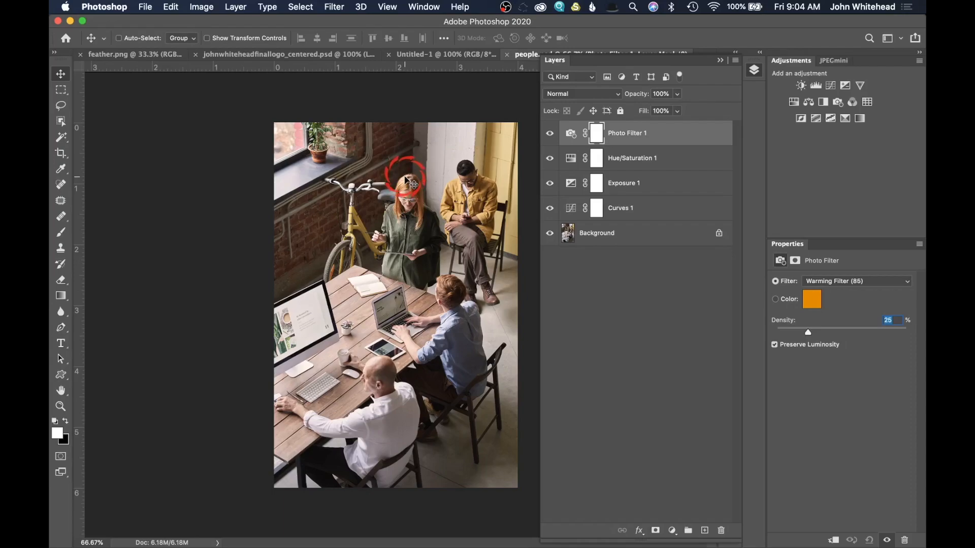
Save a TIFF version named people1.tif with layers included, no image compression and RLE layer compression.
click(146, 6)
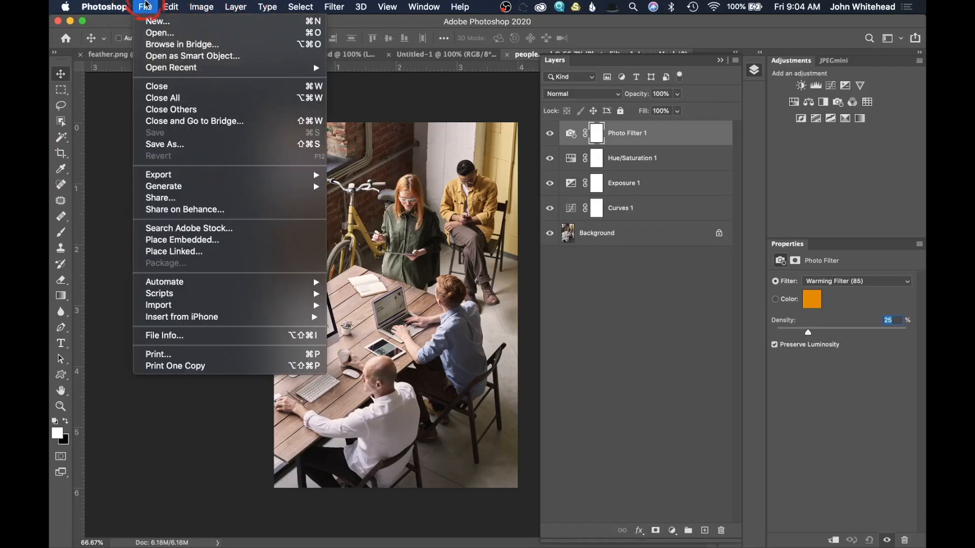
click(170, 143)
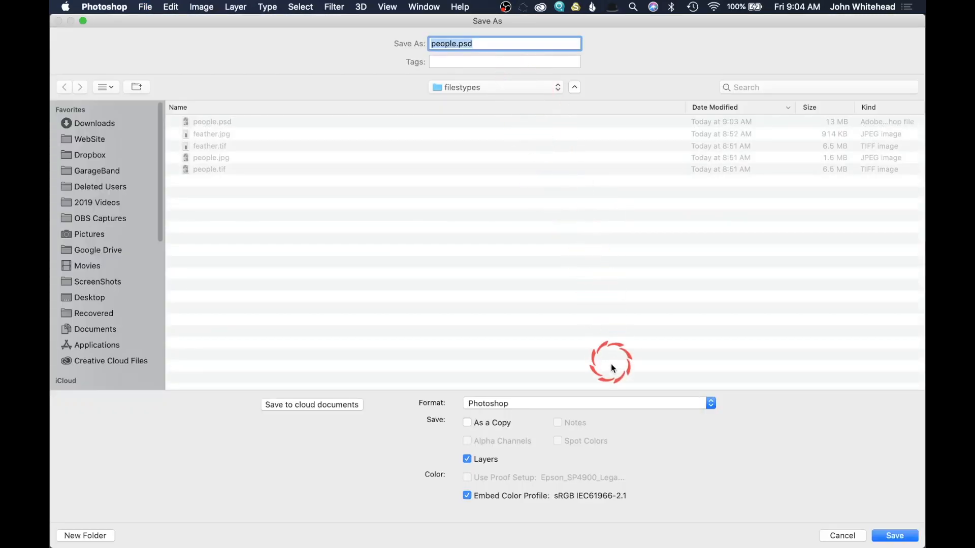
click(621, 404)
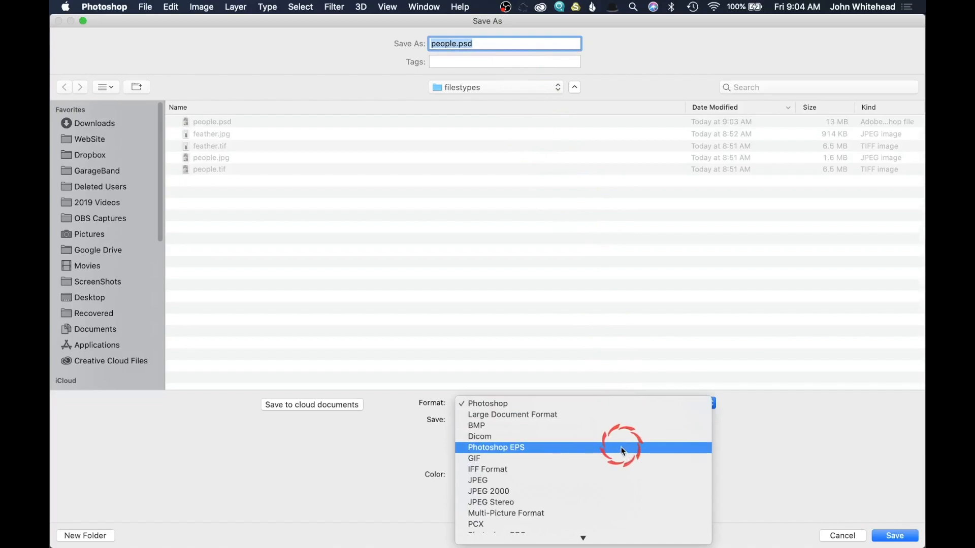
click(618, 537)
triple_click(473, 44)
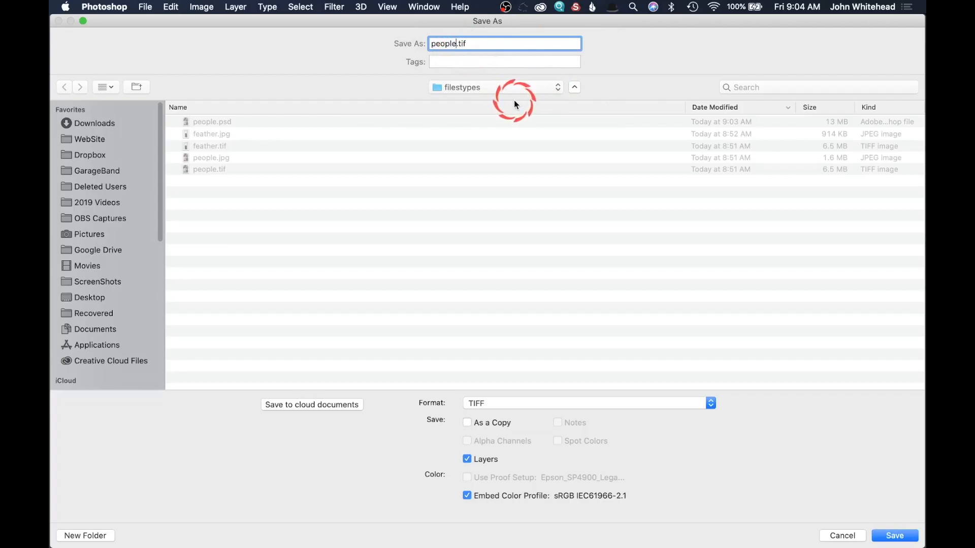
text(1)
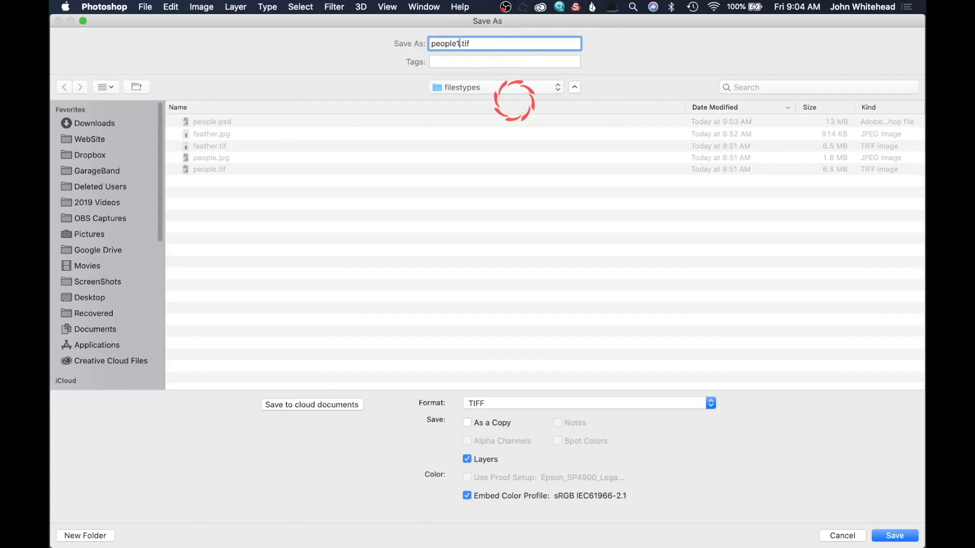
click(905, 539)
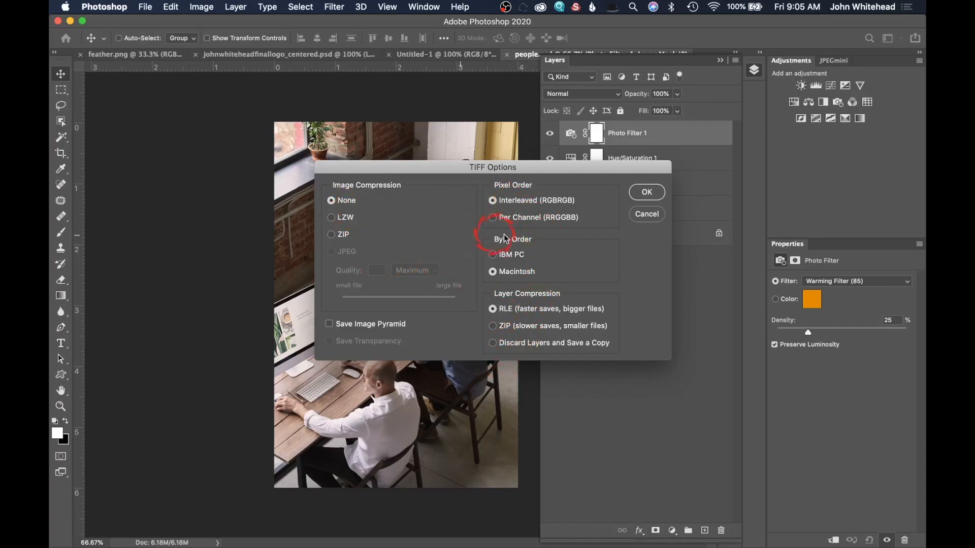
click(648, 193)
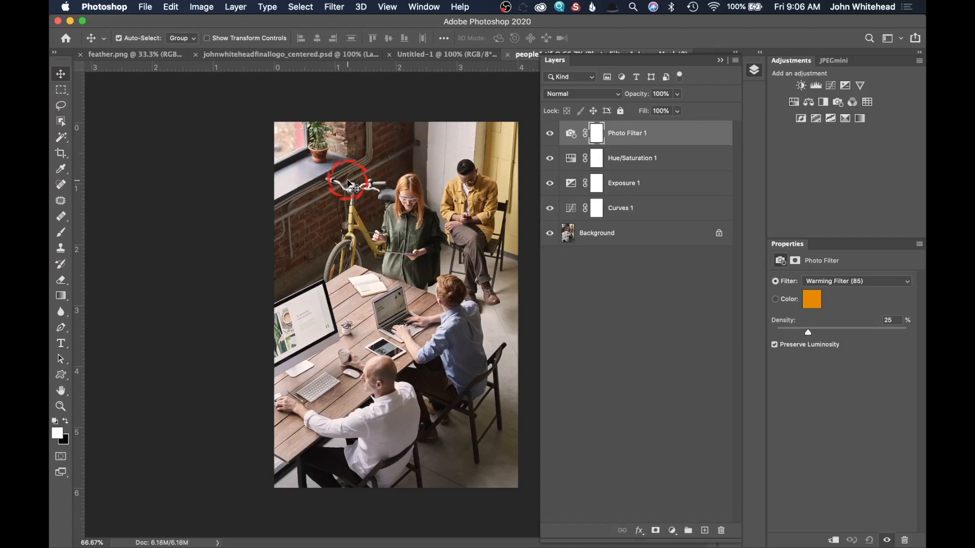
Examine the individual pixels of people1.tif at 12800% magnification and return to the 100% view.
key(super+equal)
key(super+equal)
key(super+equal)
key(super+equal)
key(super+equal)
key(super+equal)
key(super+equal)
key(super+equal)
key(super+equal)
key(super+equal)
key(super+equal)
key(super+equal)
key(super+equal)
key(super+equal)
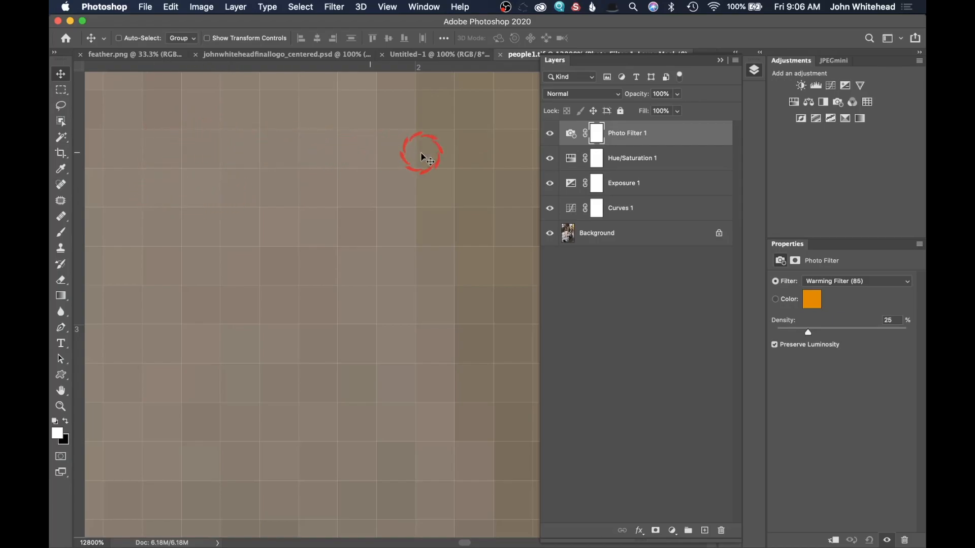
key(super+1)
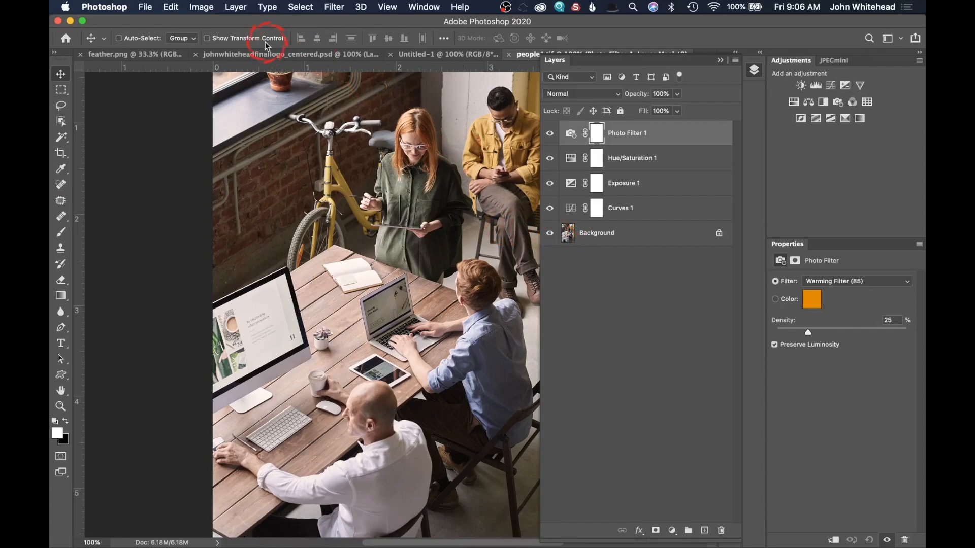
Switch to feather.png and crop it to an 8 × 8 px patch of plain background near the image's left edge.
click(146, 54)
key(super+plus)
key(super+plus)
key(super+plus)
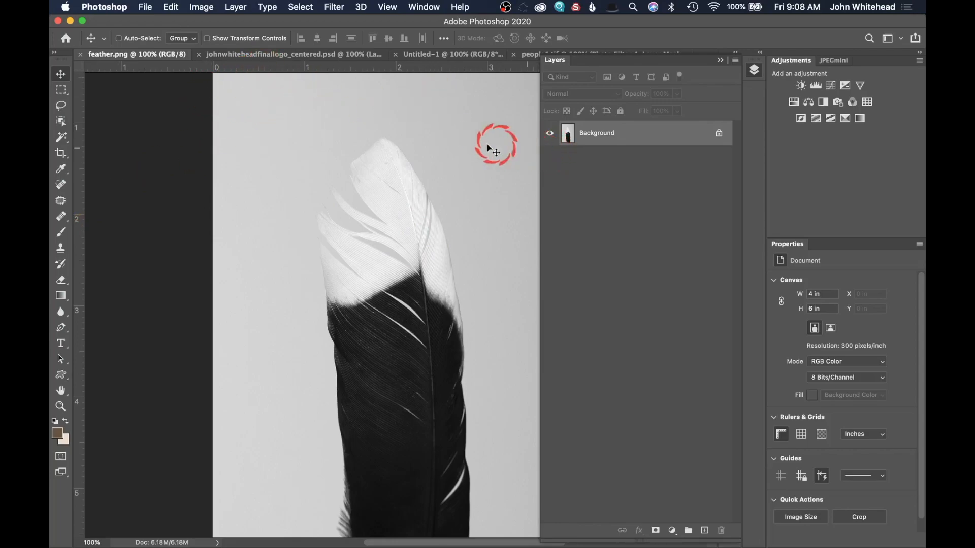
click(61, 153)
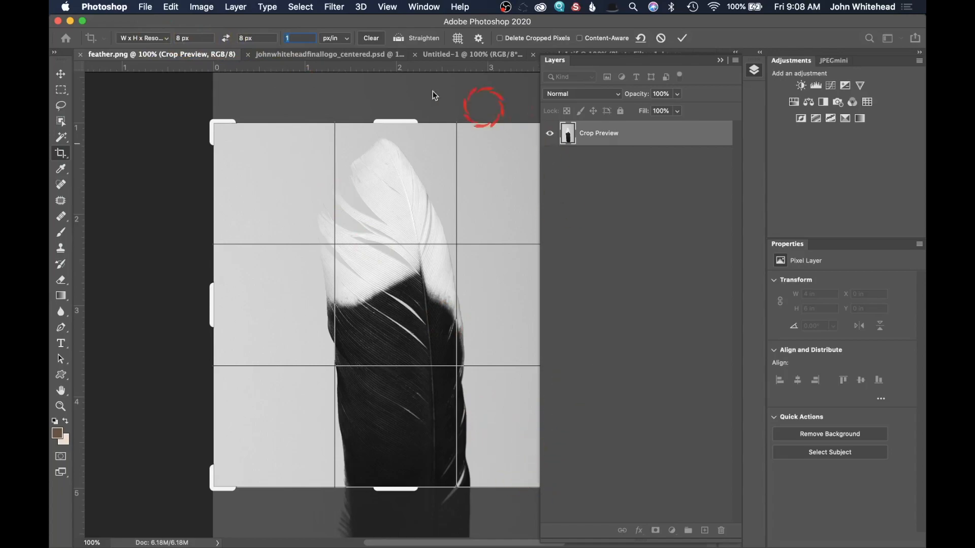
click(721, 62)
drag(570, 483, 399, 332)
key(super+r)
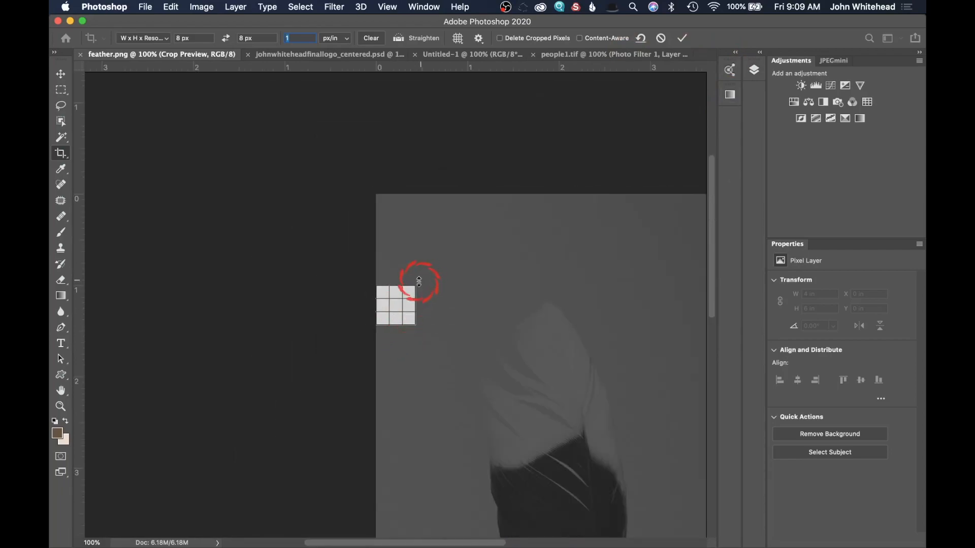
drag(415, 286, 400, 306)
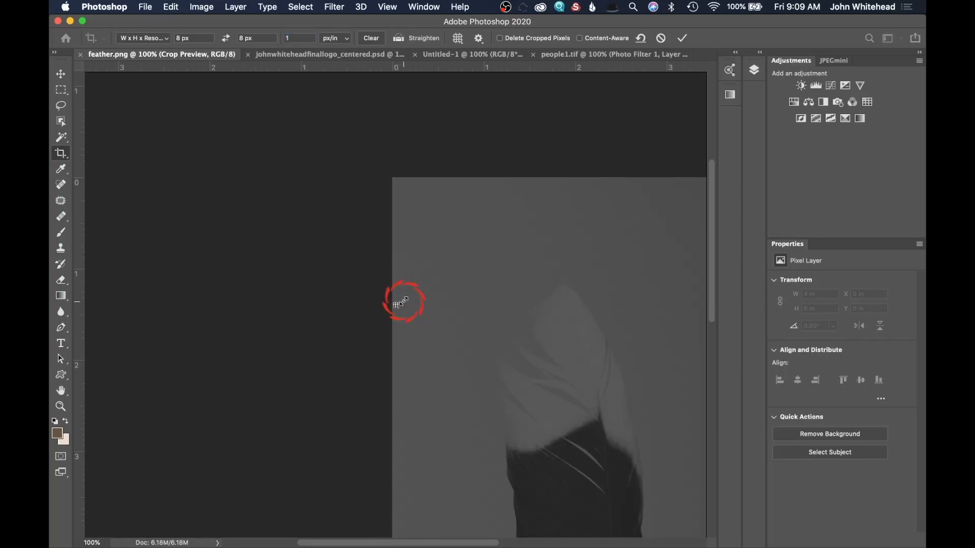
key(Return)
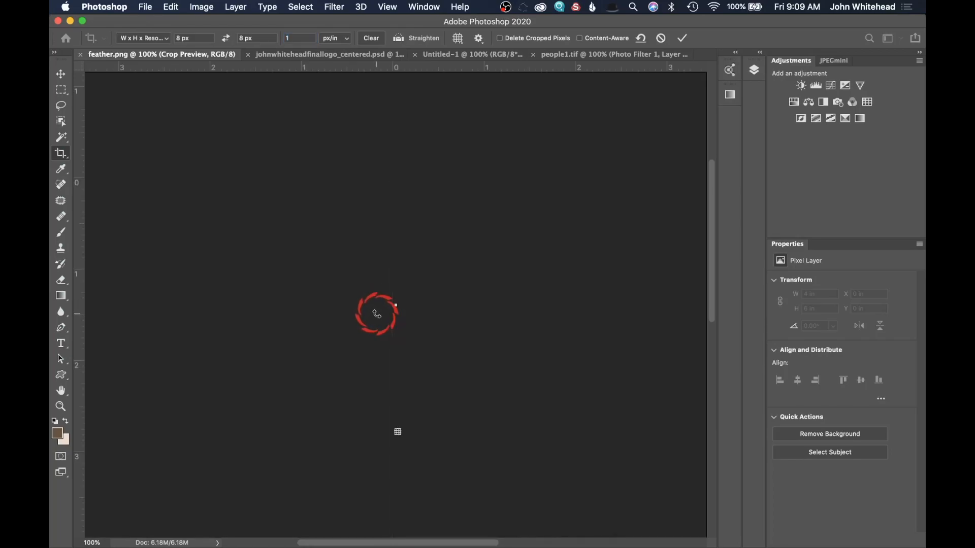
Examine the tones of the cropped background pixels at 12800% magnification.
key(super+equal)
key(super+equal)
key(super+equal)
key(super+equal)
key(super+equal)
key(super+equal)
key(super+equal)
key(super+equal)
key(super+equal)
key(super+equal)
key(super+equal)
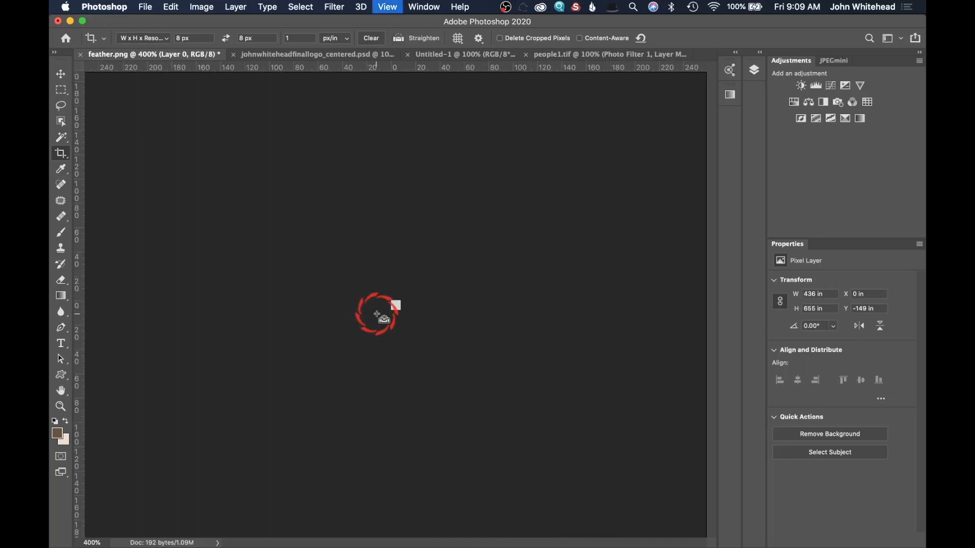
key(super+equal)
key(super+equal)
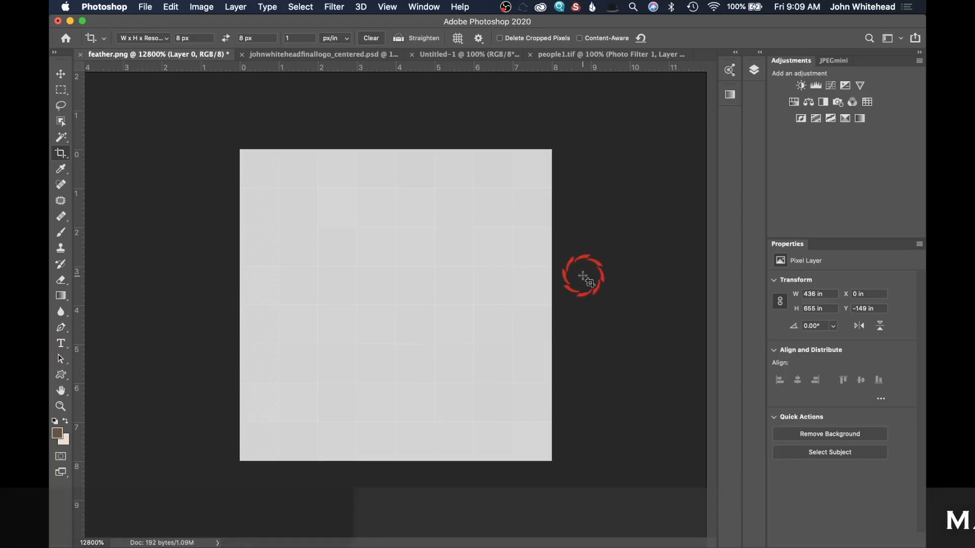
Undo the background crop and crop an 8 × 8 px patch where the feather changes from white to black.
key(super+z)
key(super+shift+z)
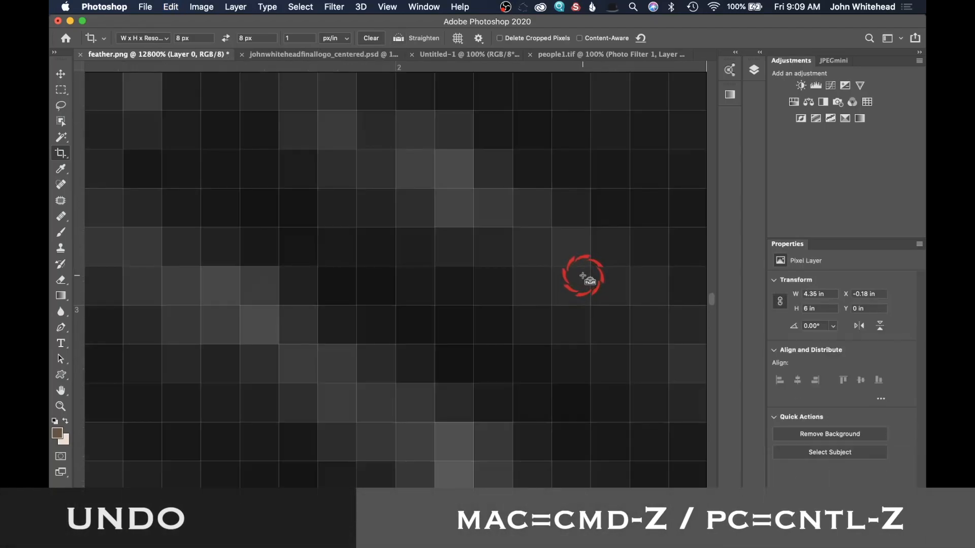
key(super+minus)
key(super+minus)
key(super+minus)
key(super+minus)
key(super+minus)
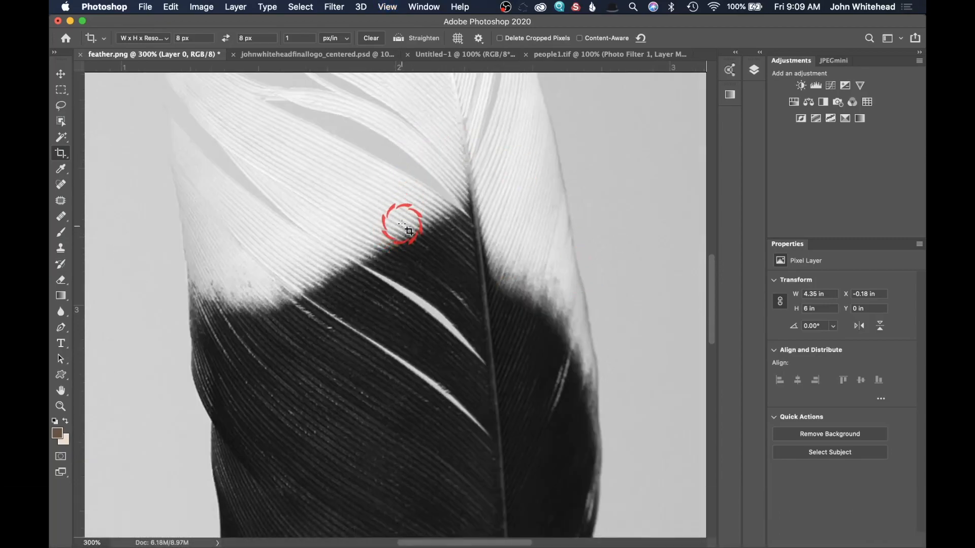
drag(411, 234, 421, 244)
key(Return)
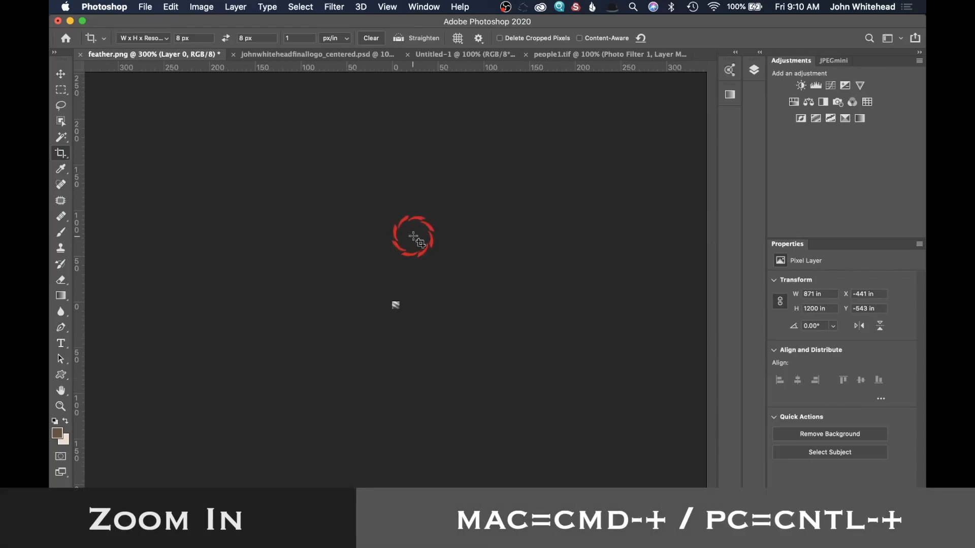
Examine the differing grey tones of the pixels in the cropped feather patch at up to 12800% magnification.
key(super+plus)
key(super+plus)
key(super+plus)
key(super+plus)
key(super+plus)
key(super+plus)
key(super+plus)
key(super+plus)
key(super+plus)
key(super+plus)
key(super+plus)
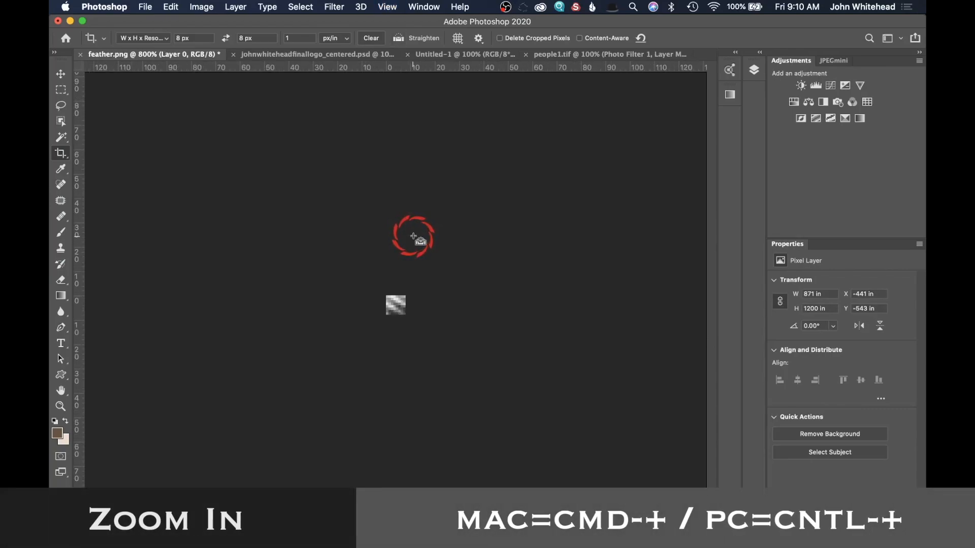
key(super+plus)
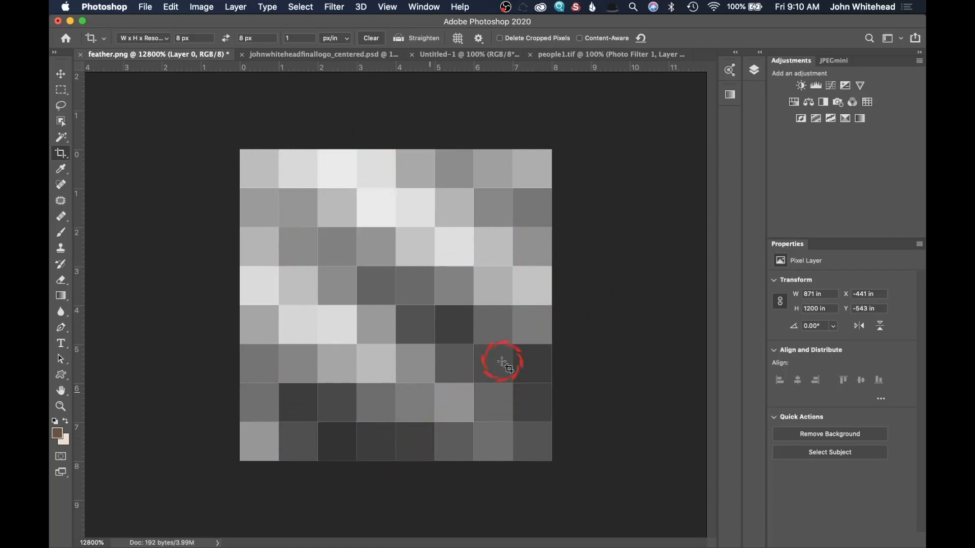
key(super+minus)
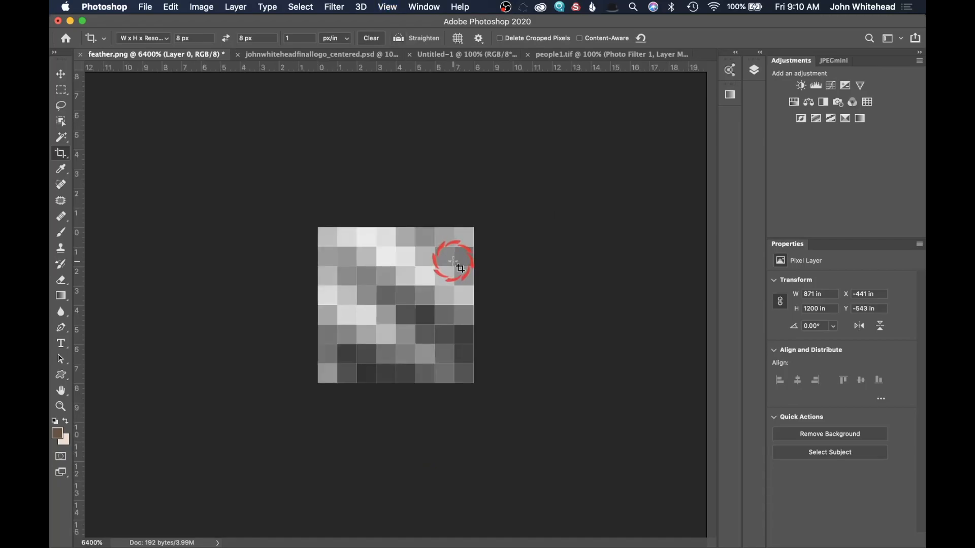
Undo the feather patch crop and bring the whole feather image back into view at 66.67%.
key(super+z)
key(super+minus)
key(super+minus)
key(super+minus)
key(super+minus)
key(super+minus)
key(super+minus)
key(super+minus)
key(super+minus)
key(super+minus)
key(super+minus)
key(super+minus)
key(super+minus)
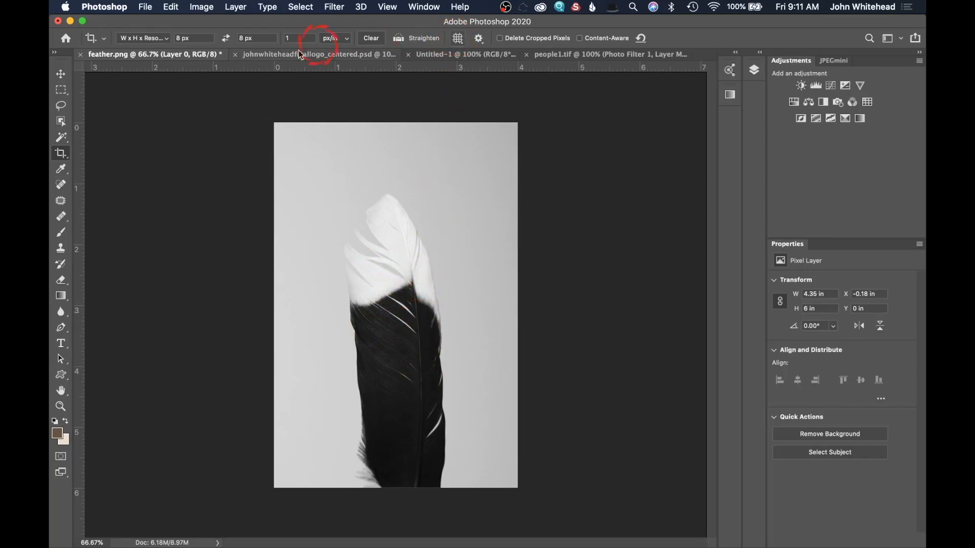
Compare the colour photo people1.tif with the greyscale feather.png, leaving the Crop tool for the Lasso tool.
click(601, 54)
click(59, 107)
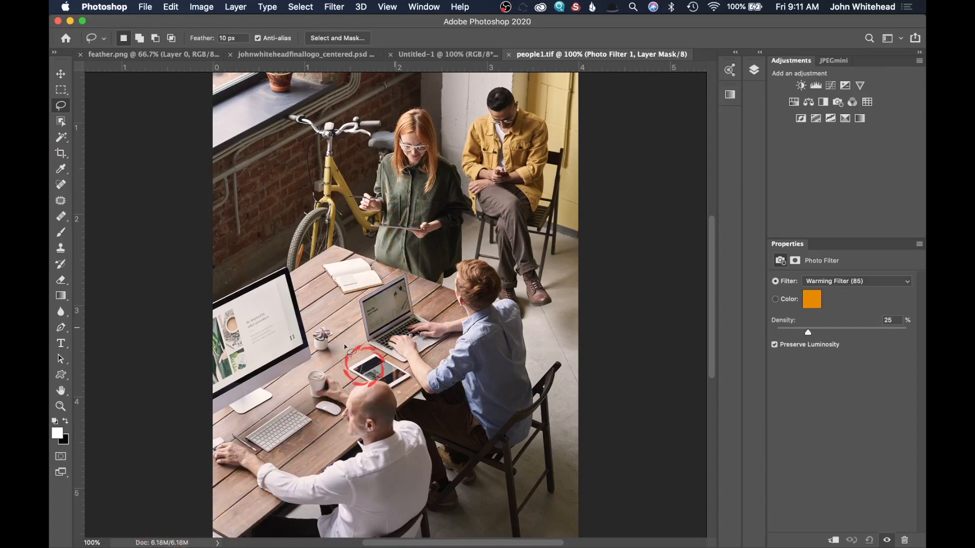
click(184, 55)
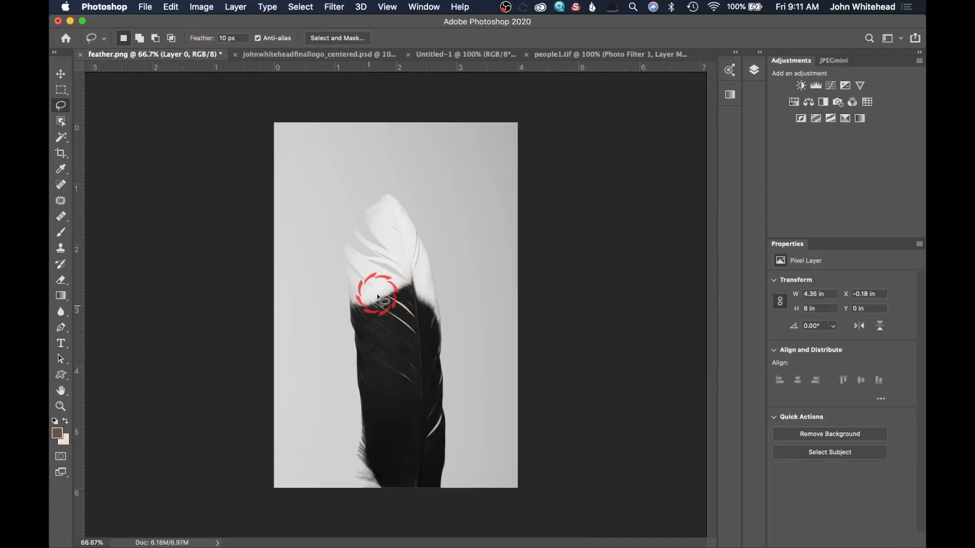
Compare the document sizes of feather.png and people1.tif, and check their JPEG and TIFF file sizes in the filestypes folder.
key(ctrl+shift+Tab)
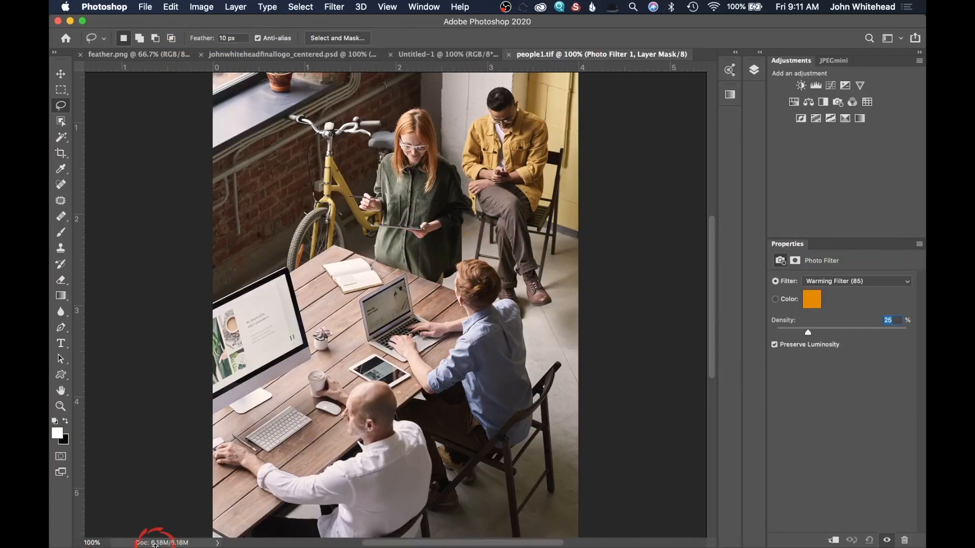
click(135, 54)
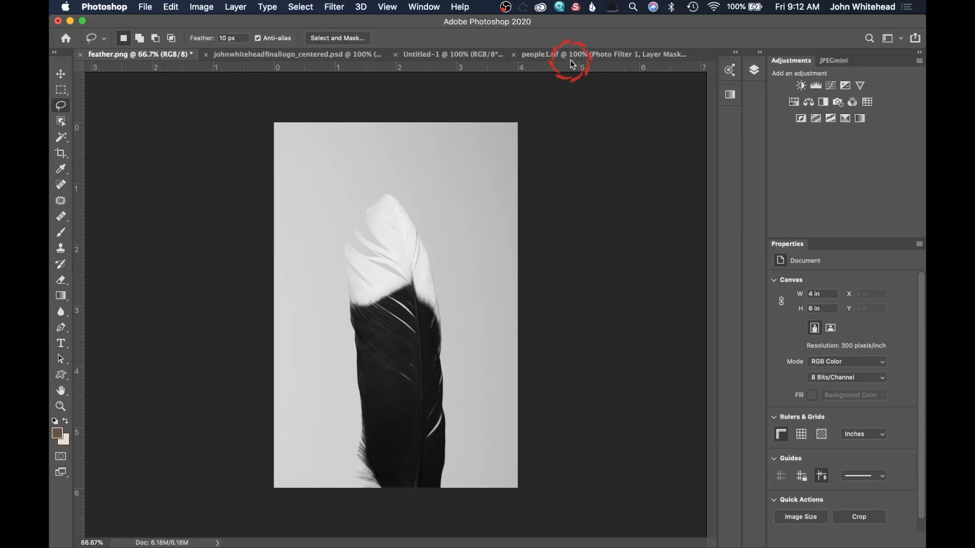
click(597, 55)
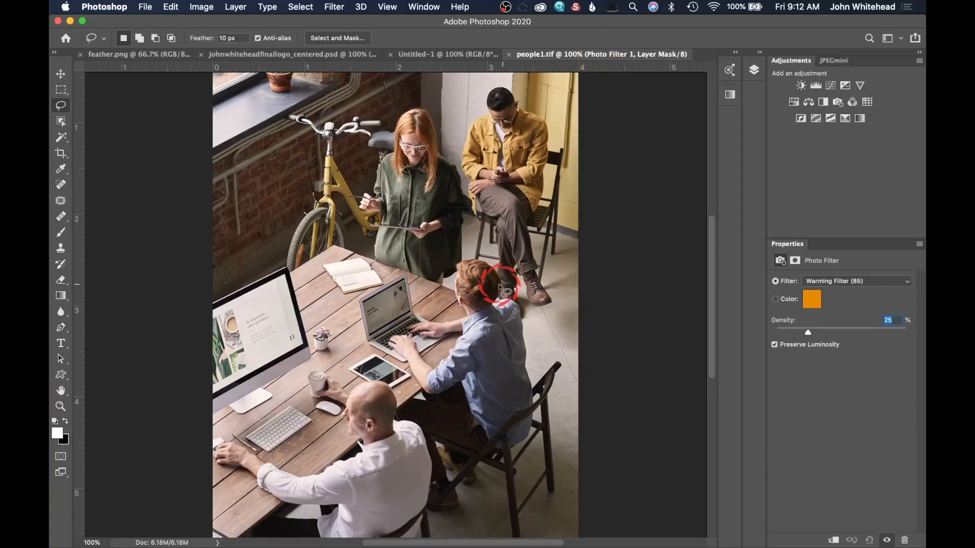
click(122, 56)
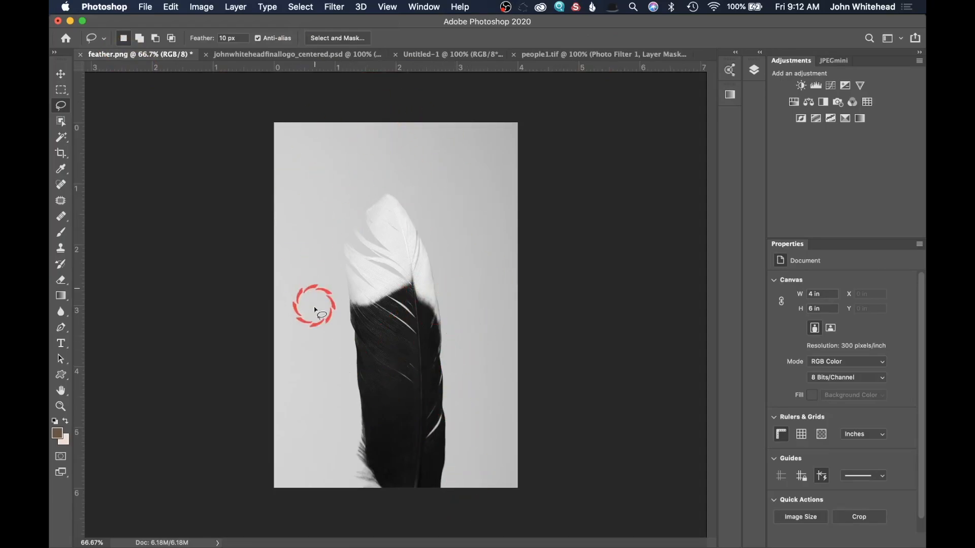
click(604, 54)
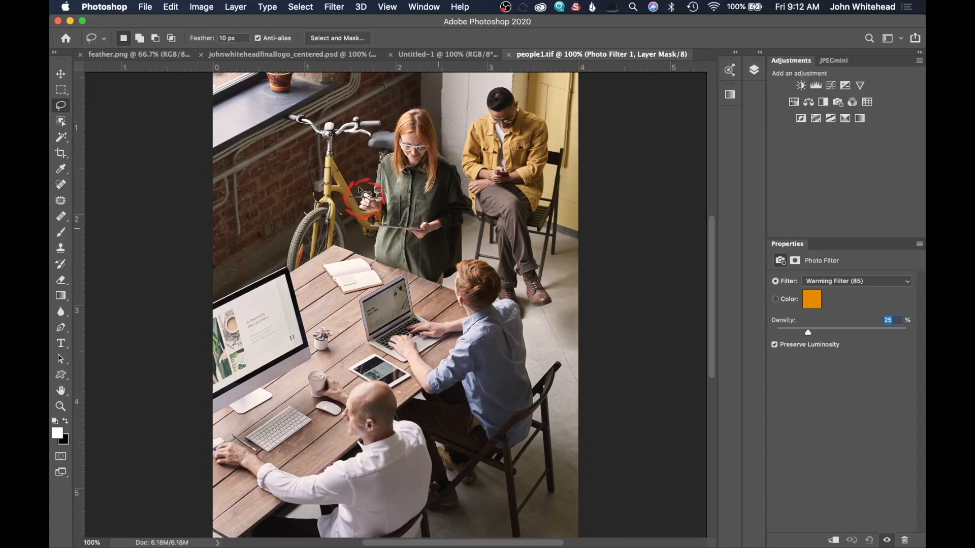
click(52, 127)
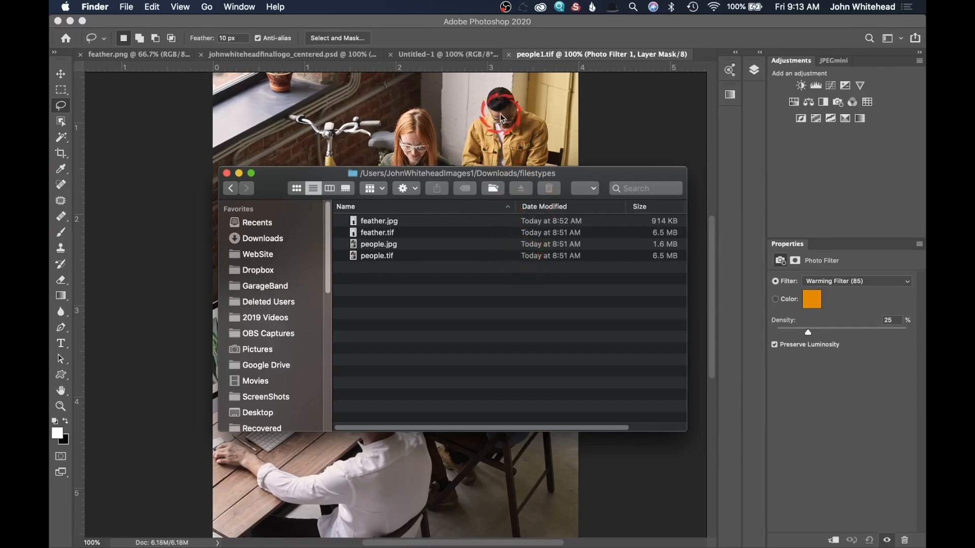
click(500, 126)
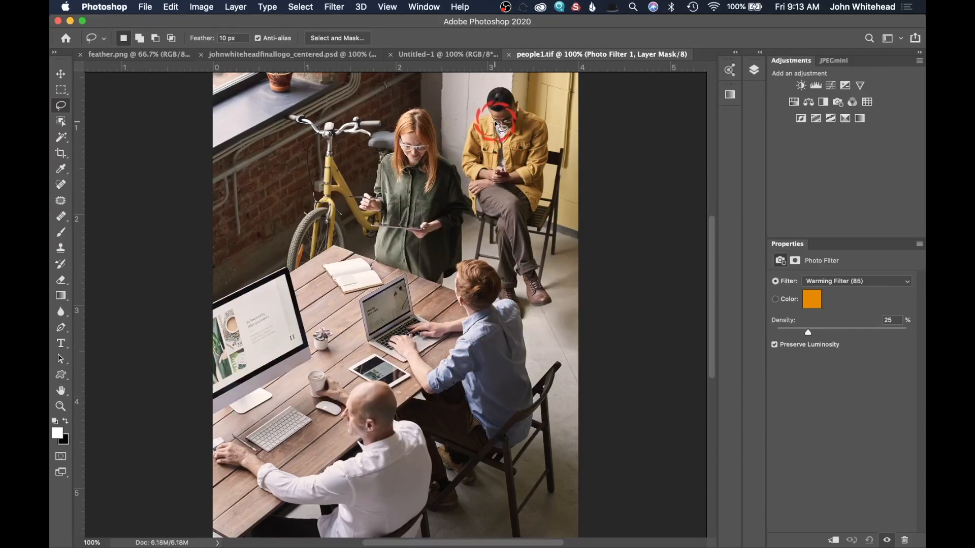
Try JPEG quality settings between 6 (Medium) and 12 (Maximum) for a JPEG copy of people1.tif.
key(super+shift+s)
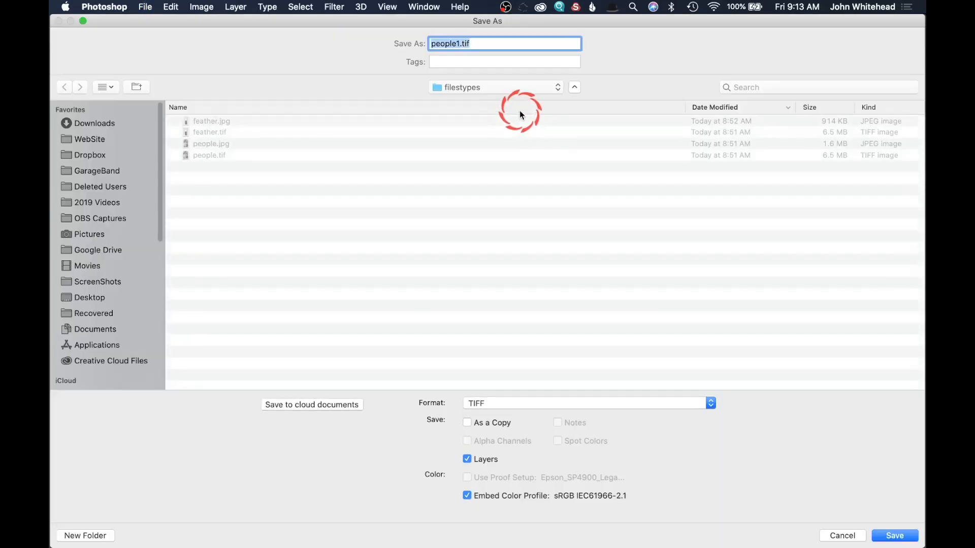
click(524, 405)
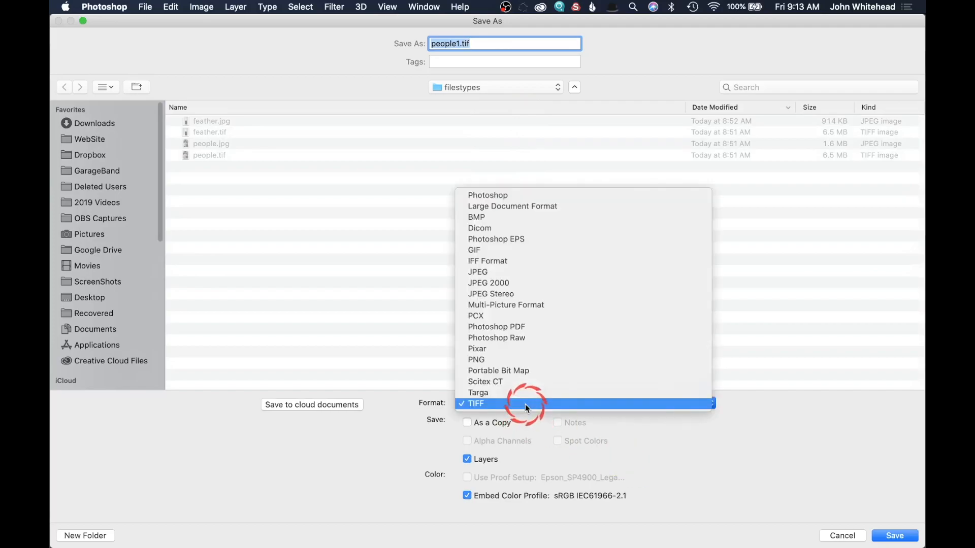
click(896, 537)
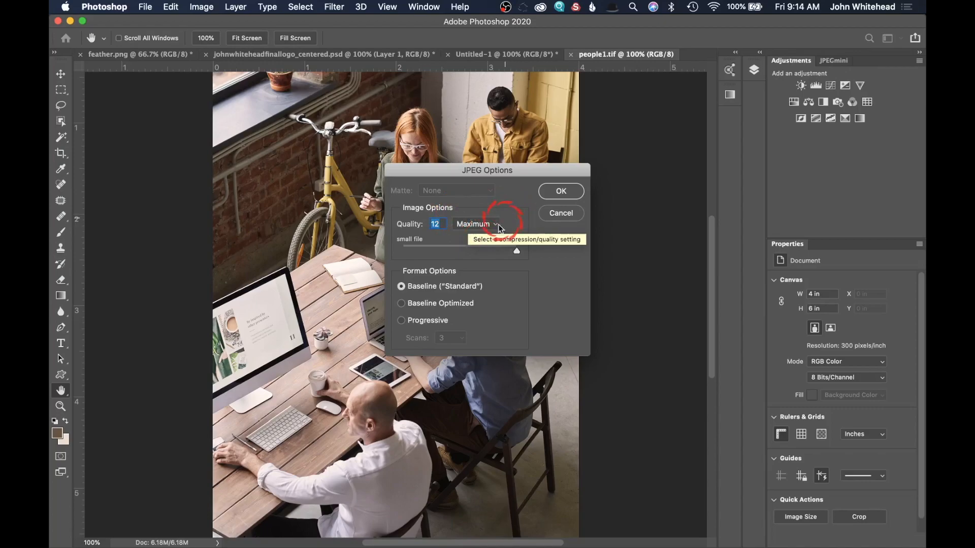
drag(509, 249, 510, 254)
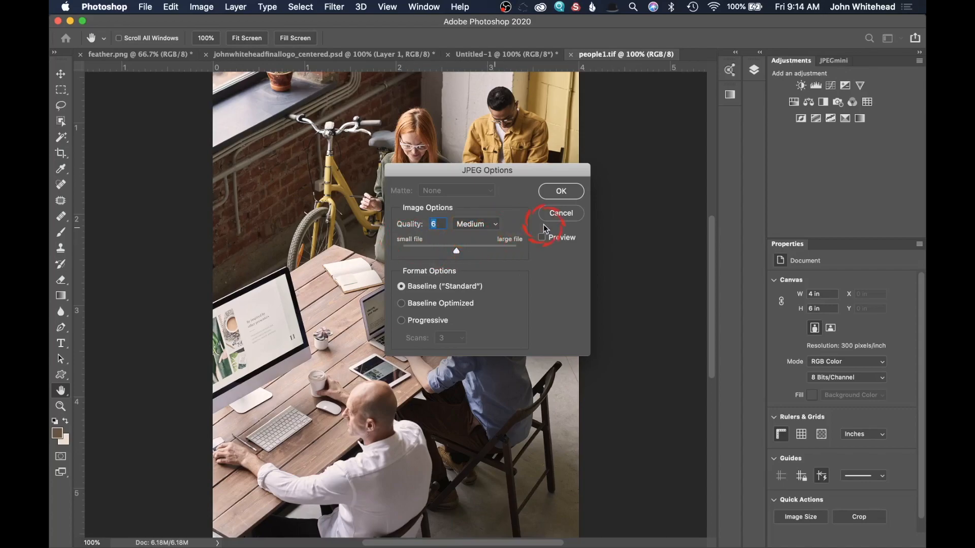
drag(459, 254, 455, 253)
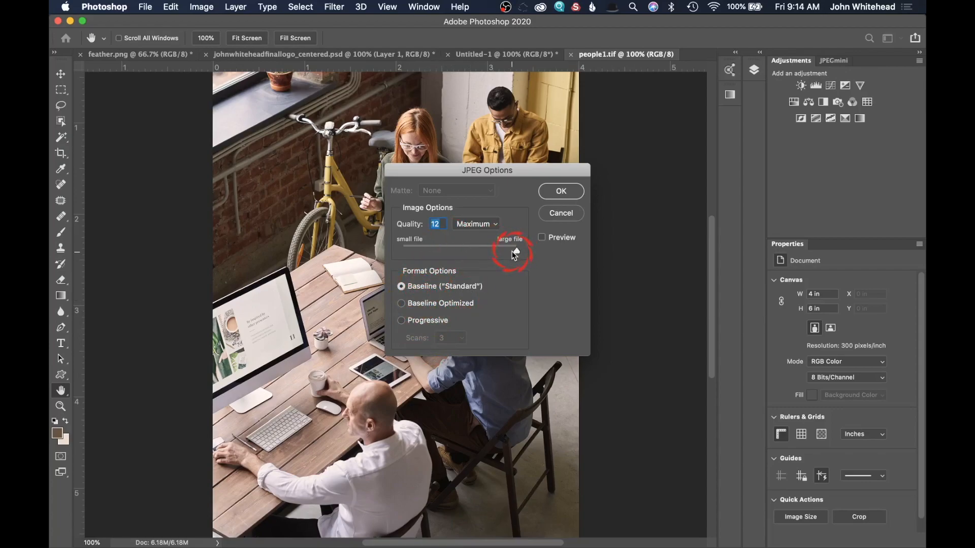
drag(515, 252, 501, 252)
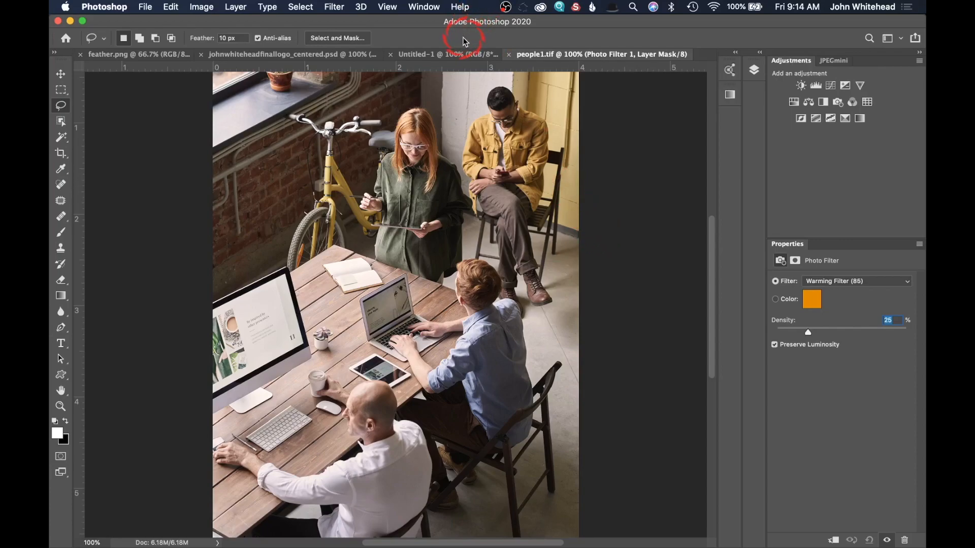
Copy the transparent logo from its PSD onto the upper middle of the green Untitled-1 canvas, accepting the colour profile conversion.
click(350, 57)
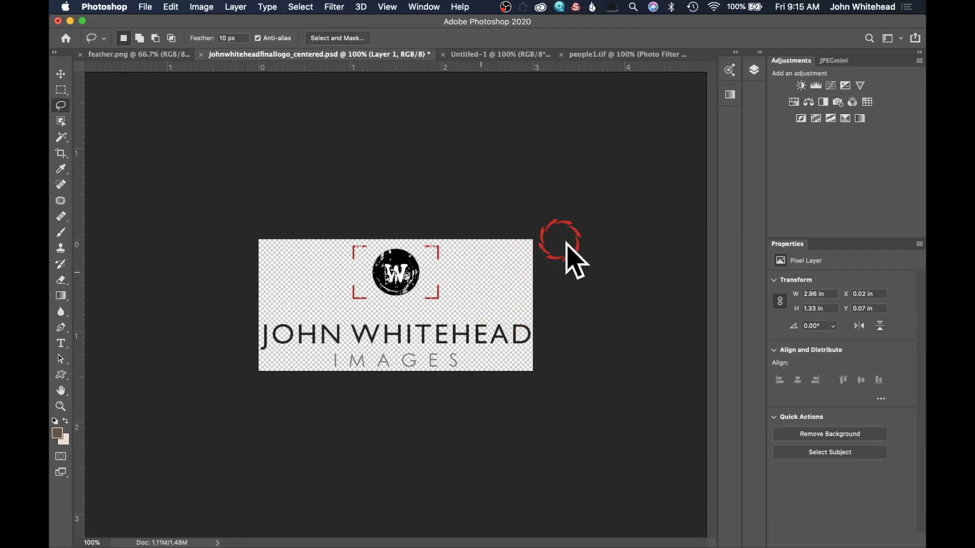
click(60, 76)
click(486, 58)
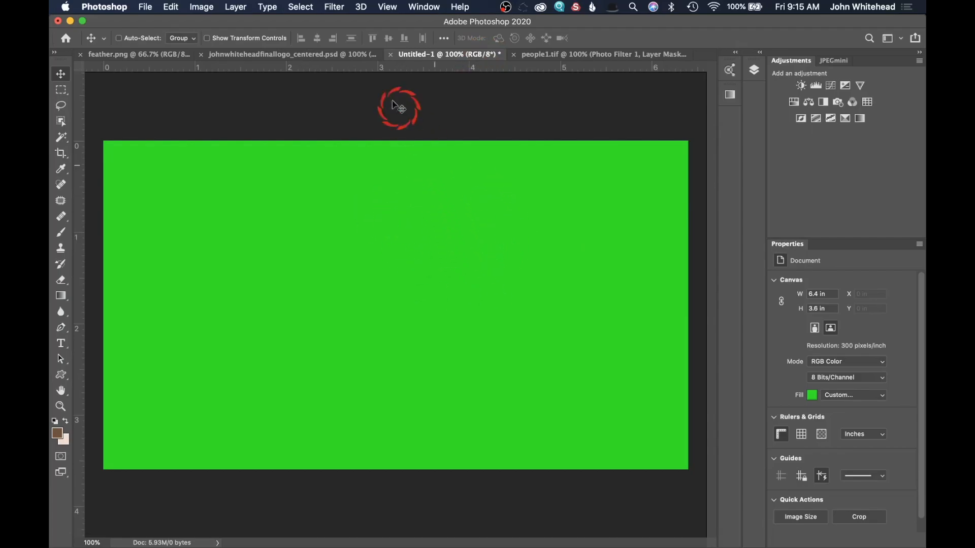
click(323, 54)
drag(423, 294, 401, 219)
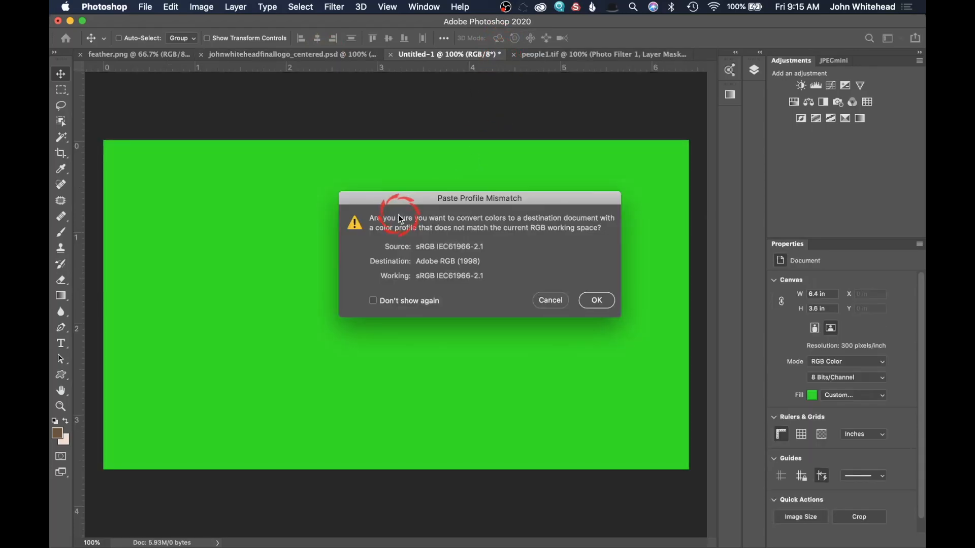
click(590, 300)
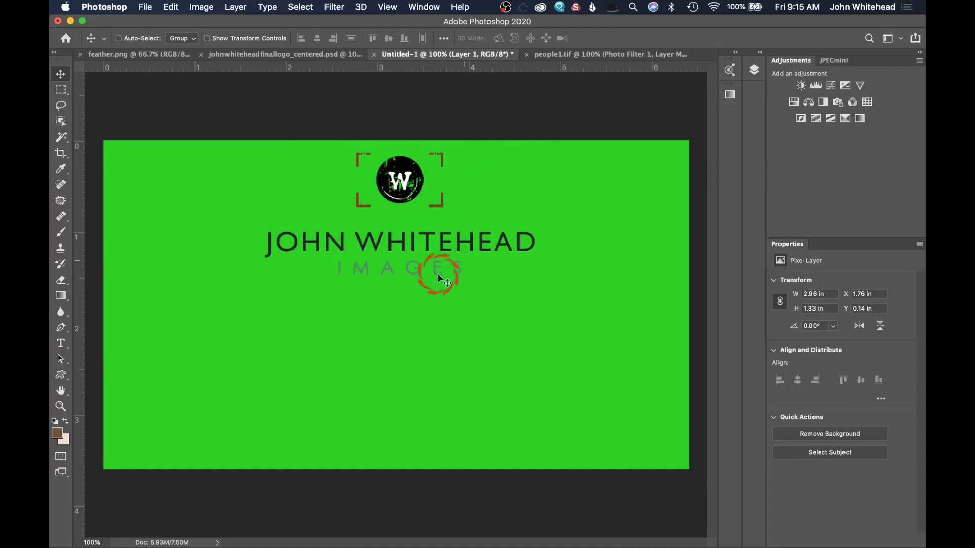
Save a PNG copy of the logo PSD in the filestypes folder with the large file size (fastest saving) option.
key(ctrl+shift+Tab)
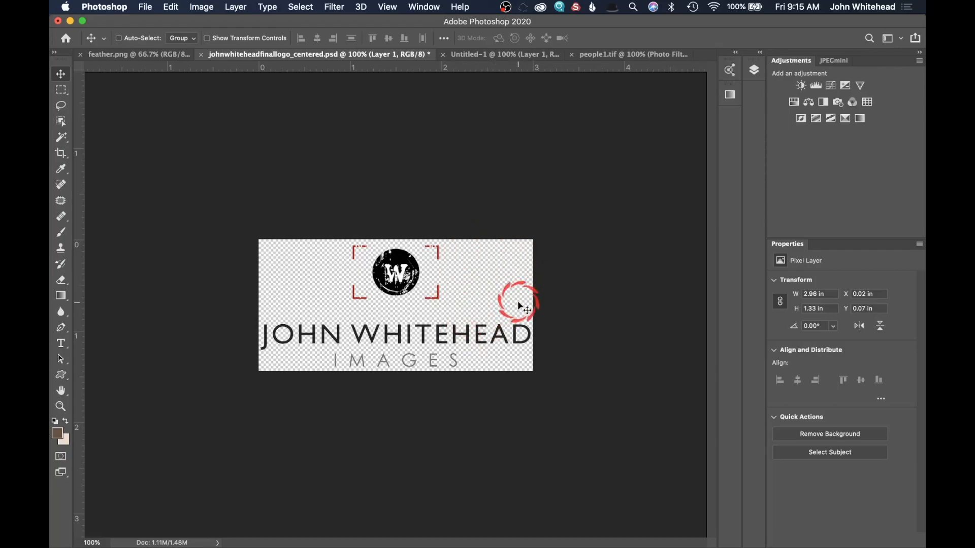
click(144, 8)
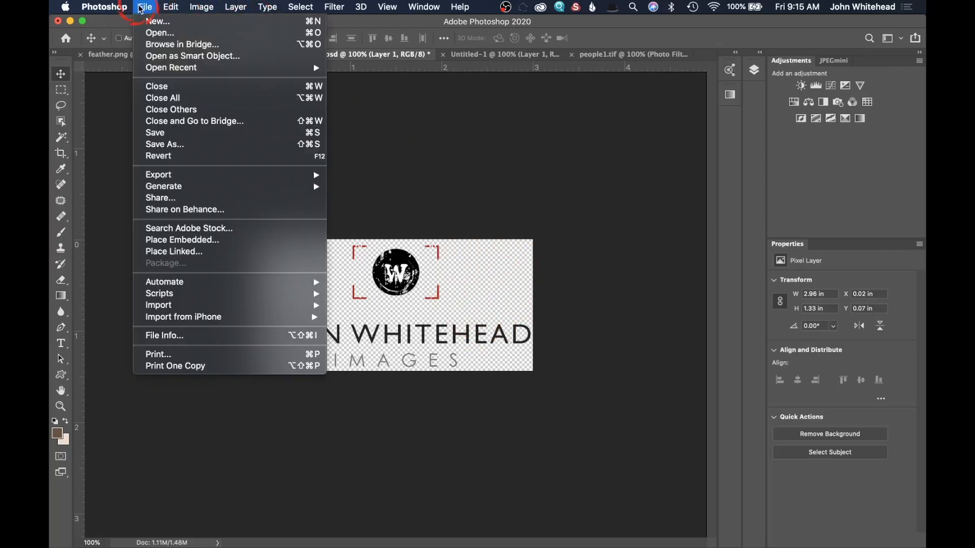
key(super+shift+s)
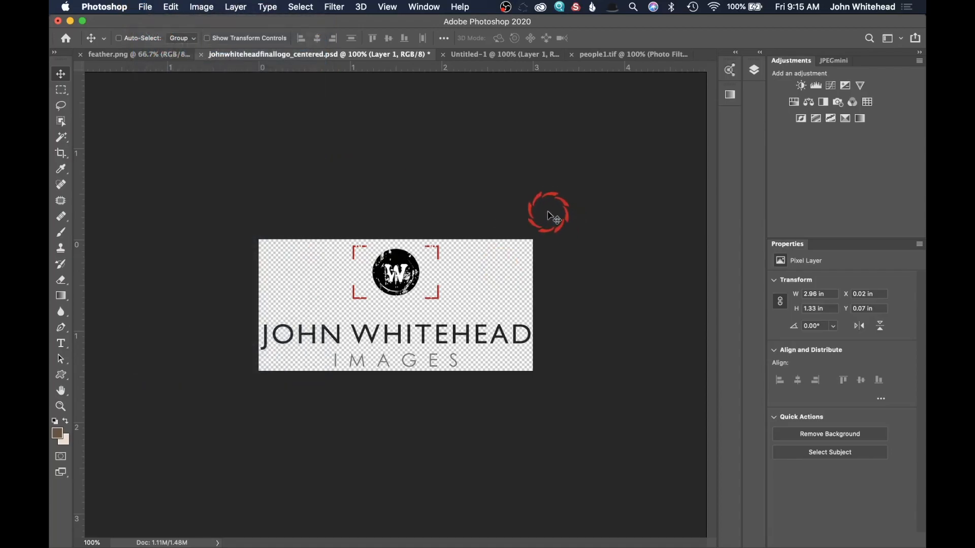
click(525, 401)
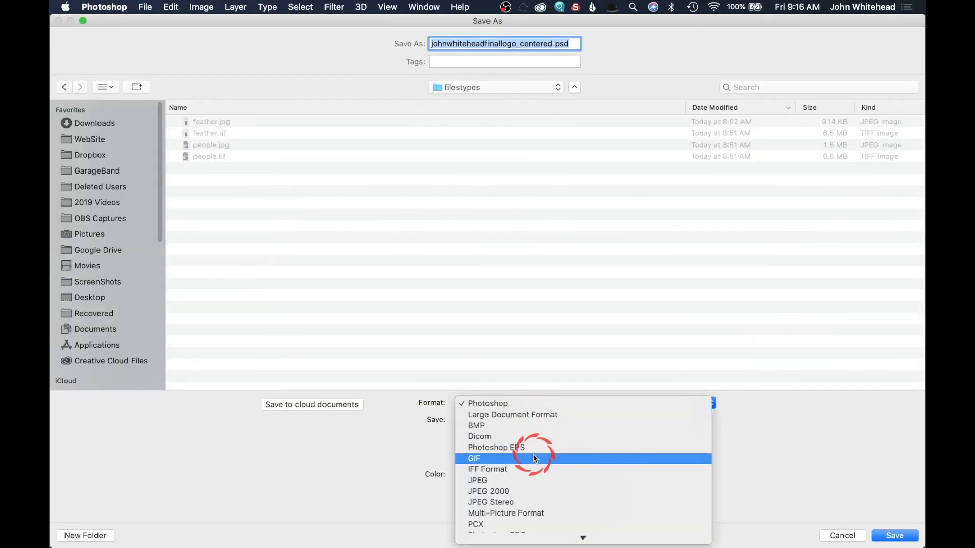
mouse_move(543, 539)
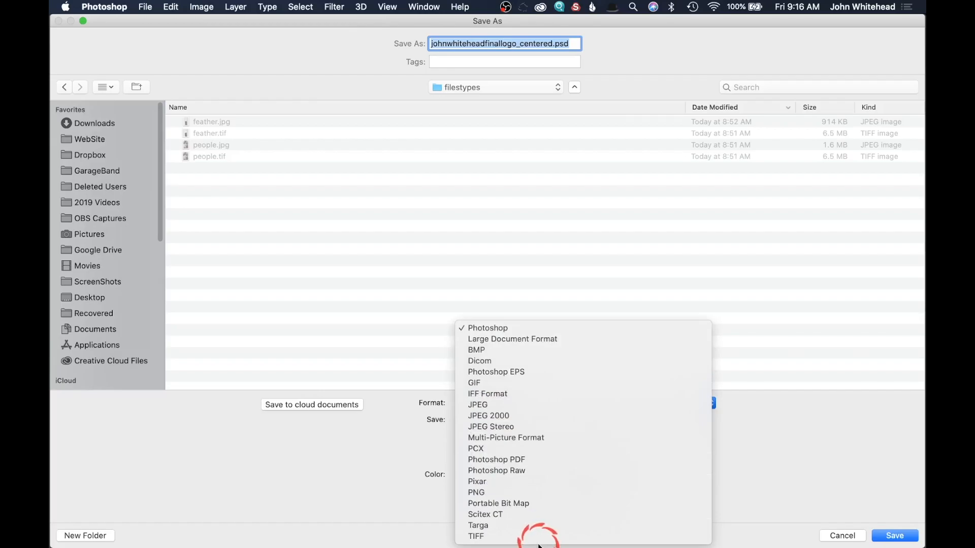
click(533, 493)
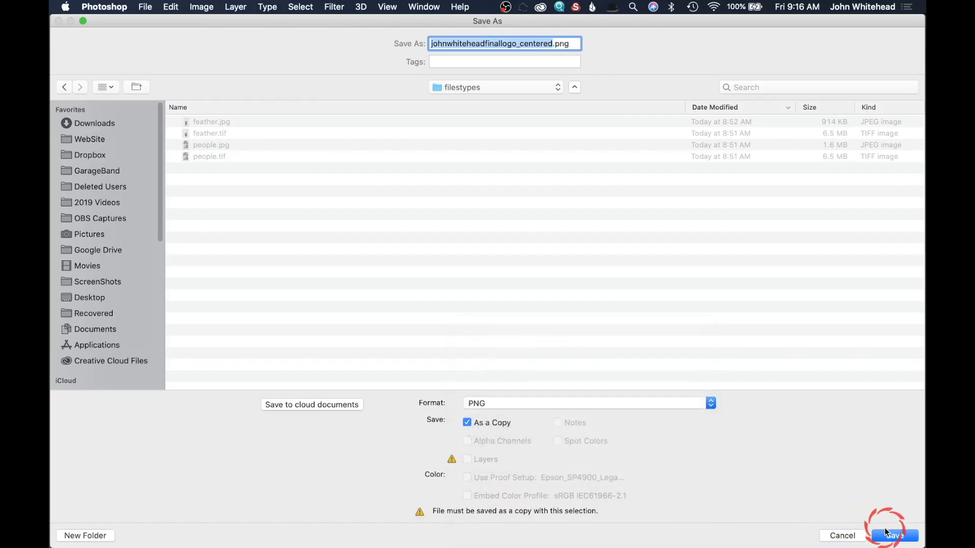
click(884, 534)
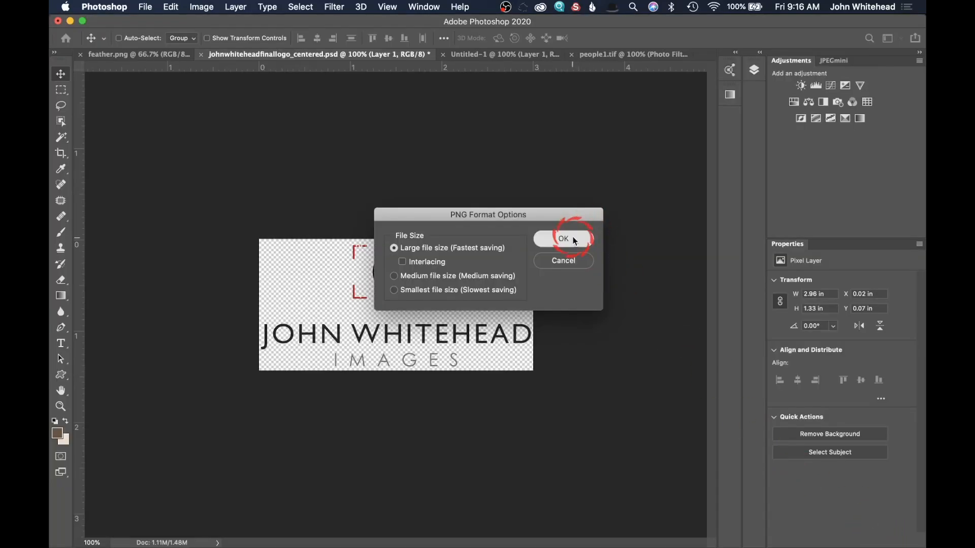
click(575, 241)
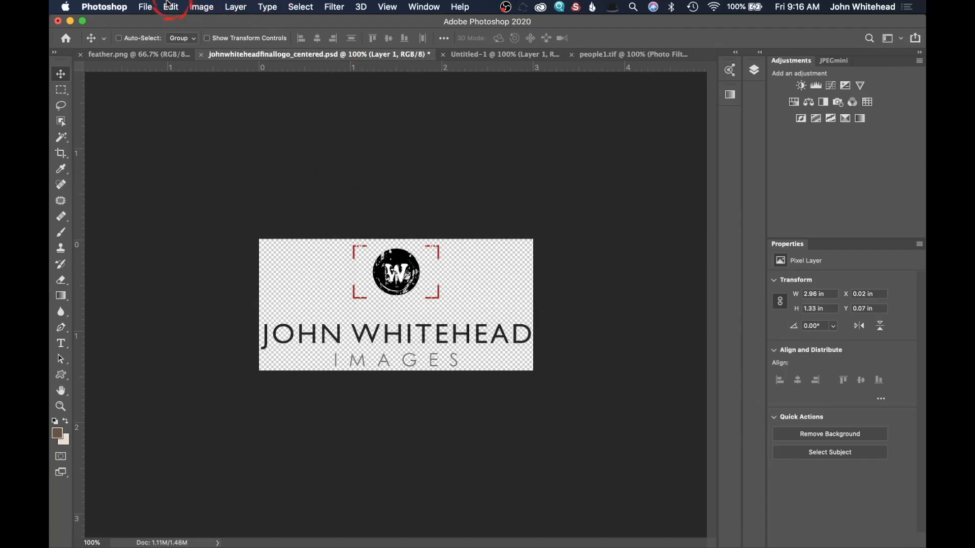
Save a JPEG copy of the logo in the Documents folder and close the logo PSD without saving its changes.
click(145, 6)
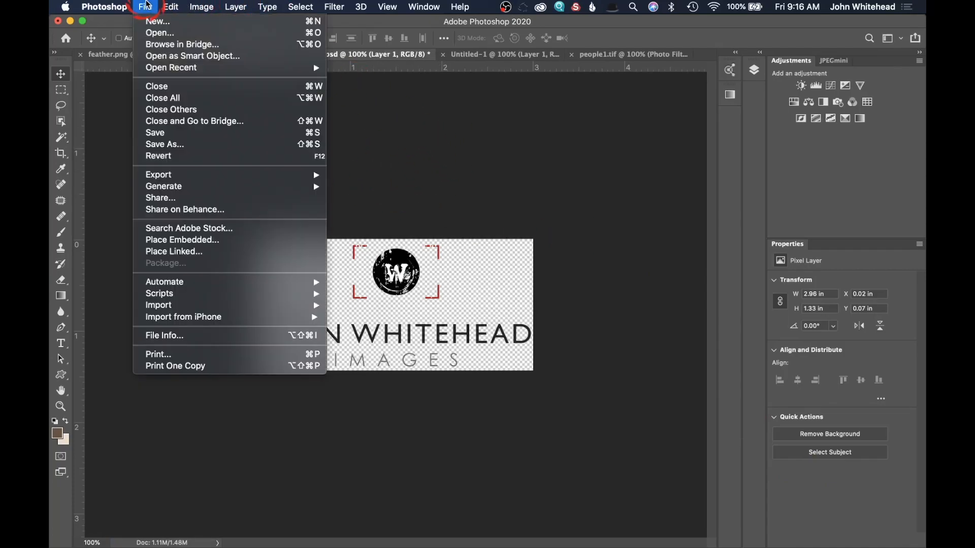
click(178, 145)
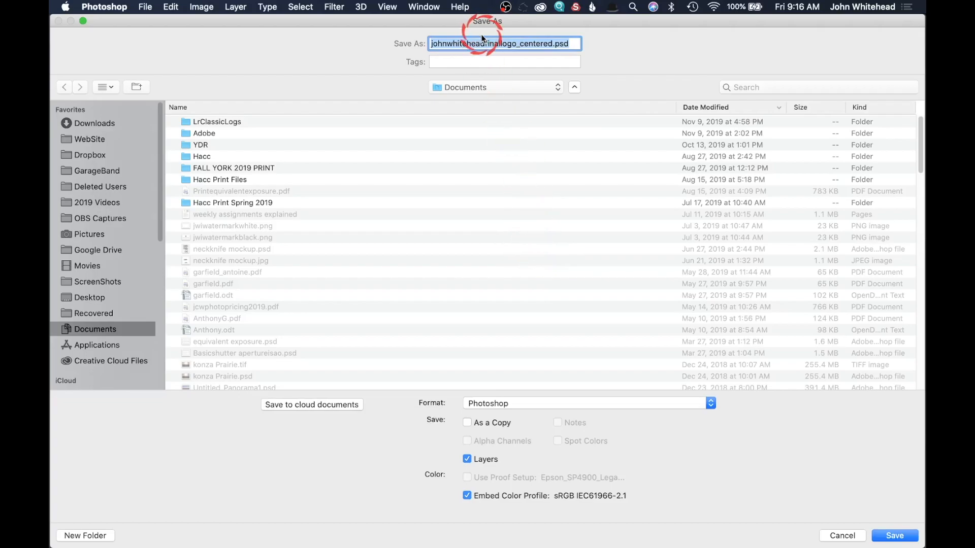
click(623, 403)
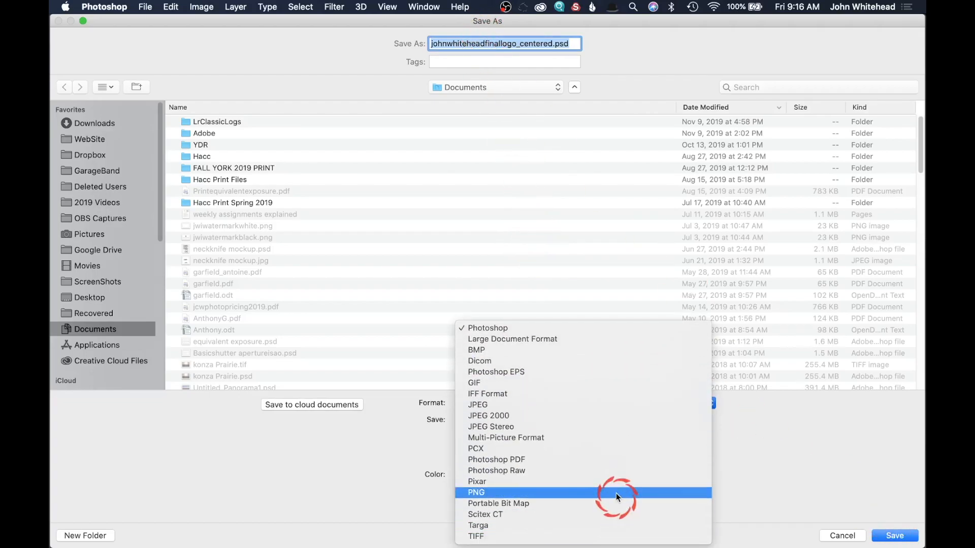
click(602, 406)
click(898, 540)
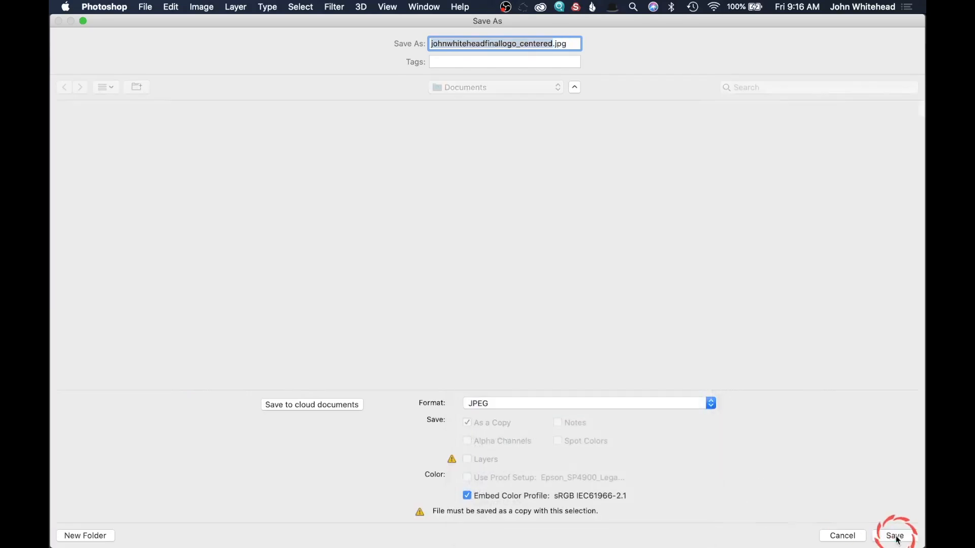
click(562, 192)
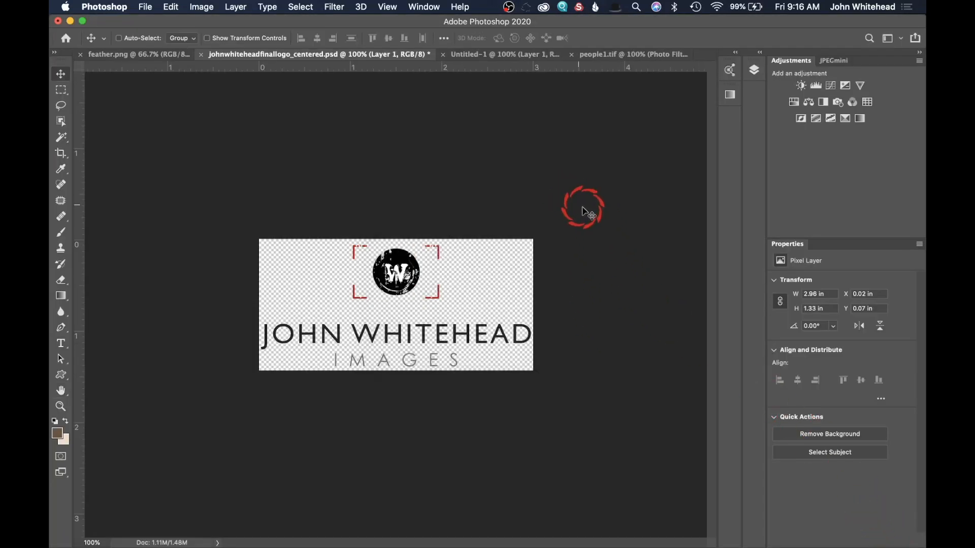
key(super+w)
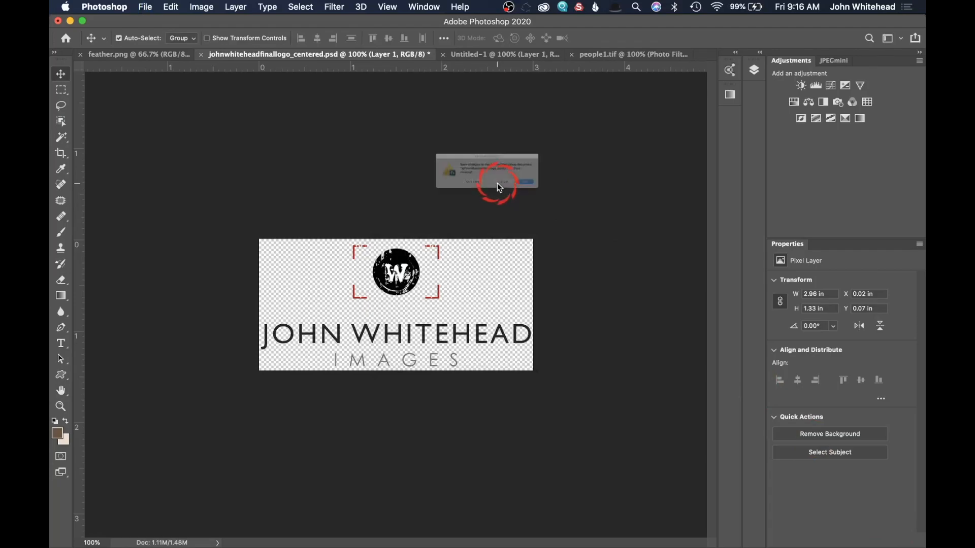
click(446, 199)
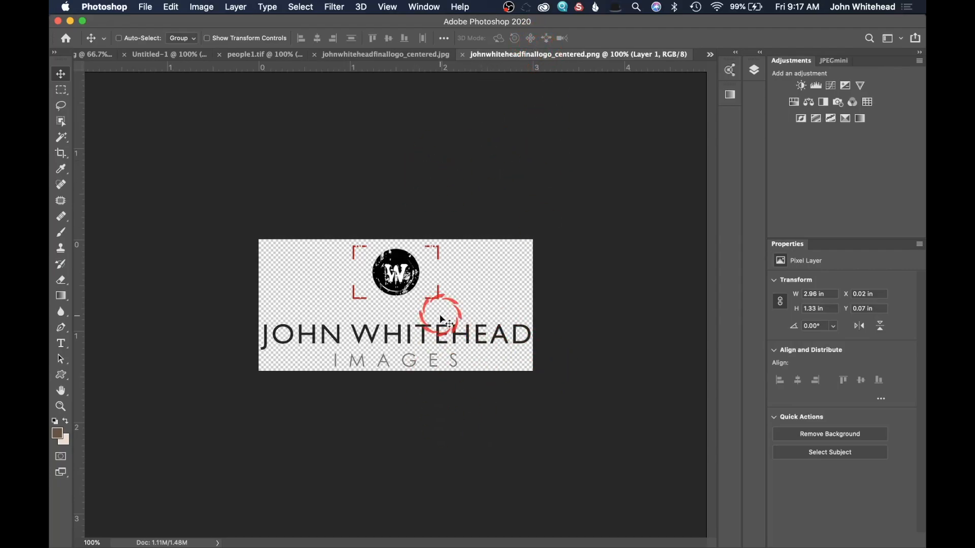
Copy the PNG logo onto the green Untitled-1 canvas at its upper-left corner, converting its colour profile, and switch to the JPEG logo.
drag(437, 315, 162, 52)
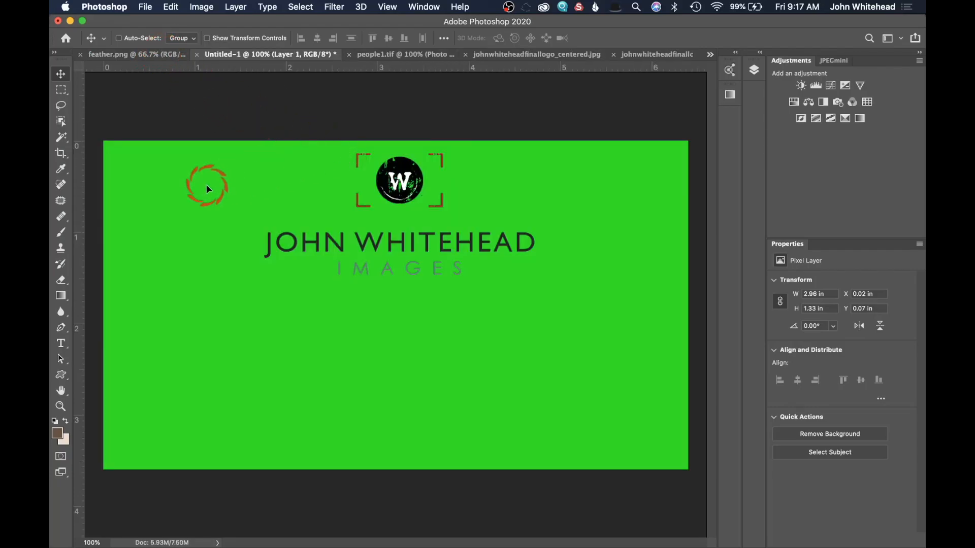
drag(207, 187, 209, 184)
click(592, 300)
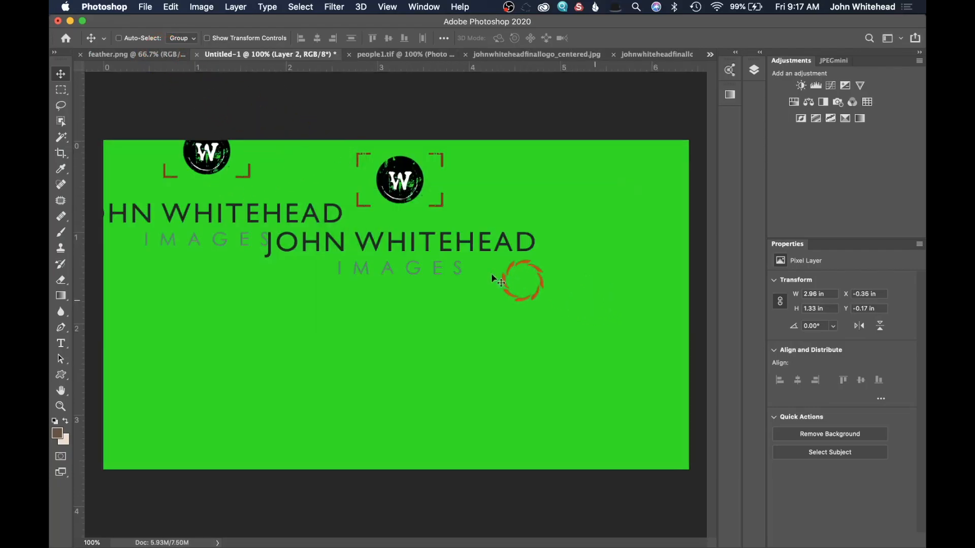
click(525, 53)
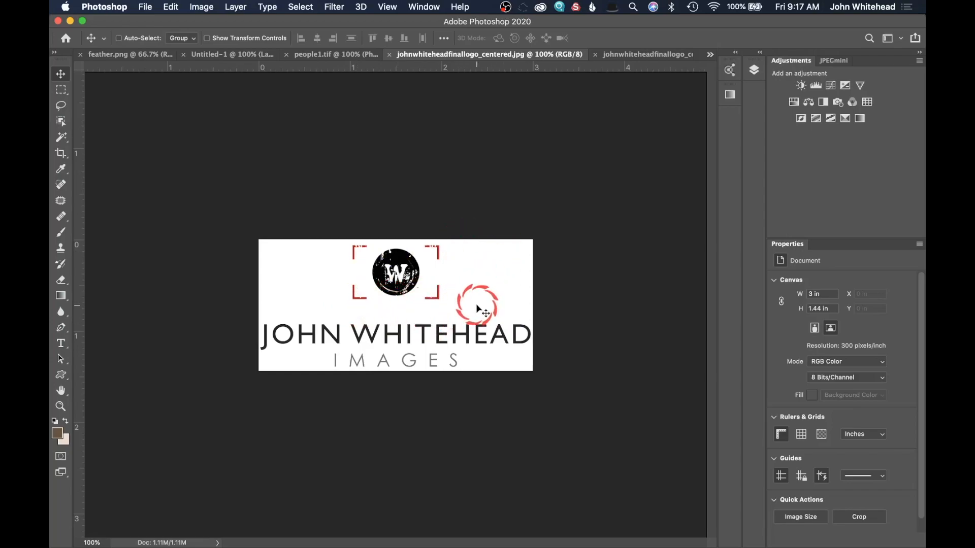
Copy the JPEG logo onto the lower middle of the green Untitled-1 canvas, accepting the colour profile conversion.
click(225, 54)
drag(437, 328, 437, 329)
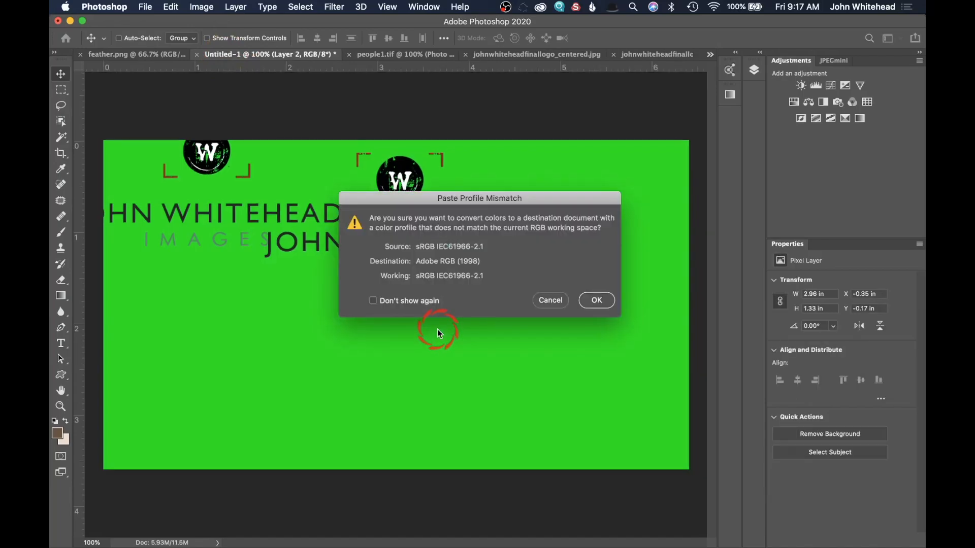
click(595, 301)
drag(479, 304, 480, 365)
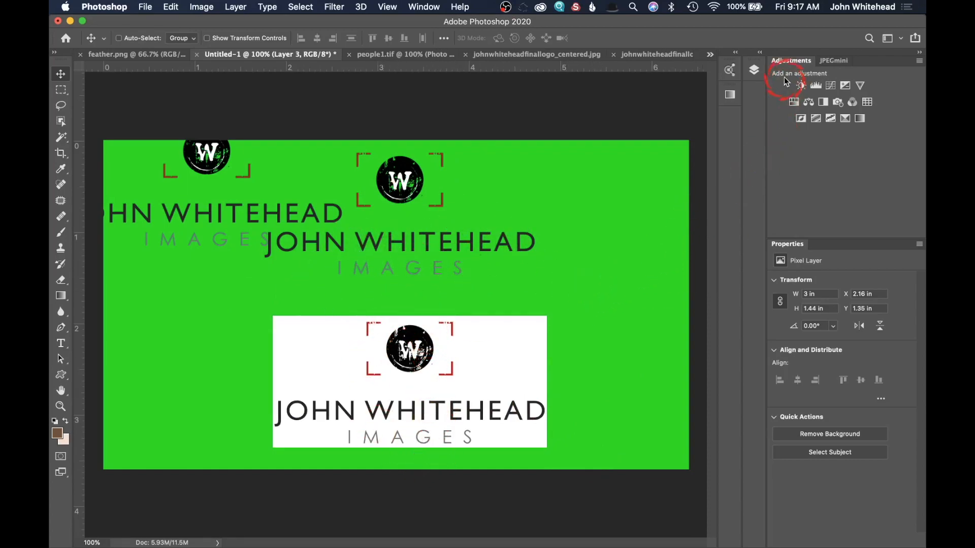
Hide Layer 2, the PNG logo at the upper-left corner of the green canvas.
click(754, 68)
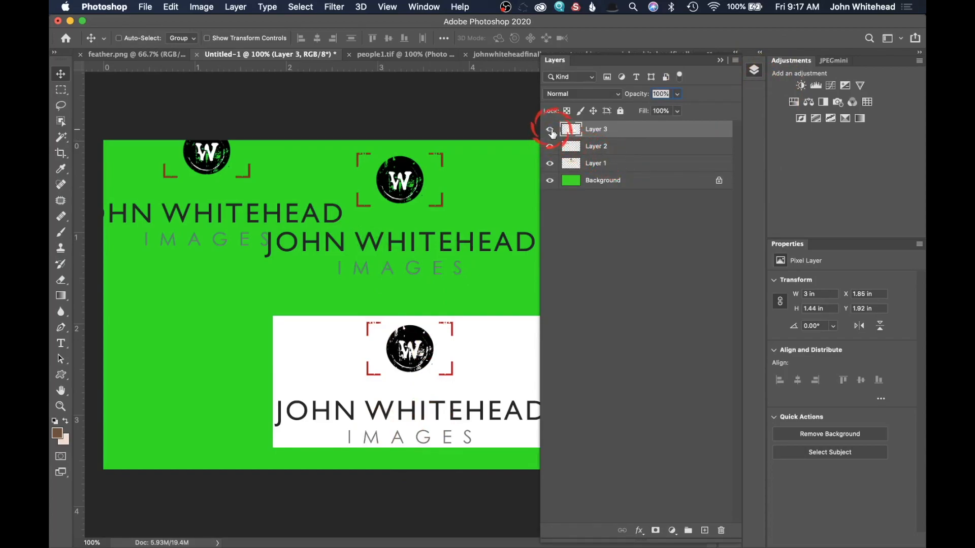
click(550, 147)
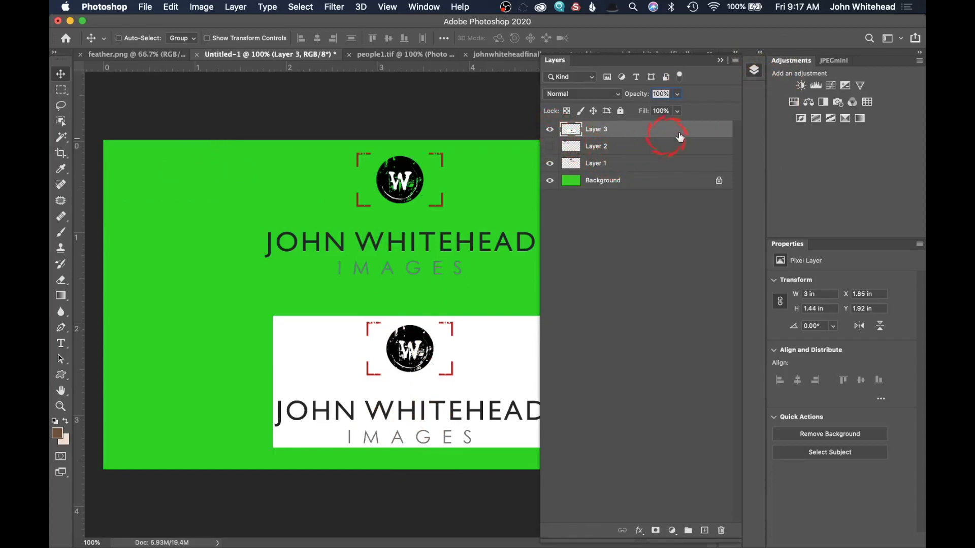
click(722, 60)
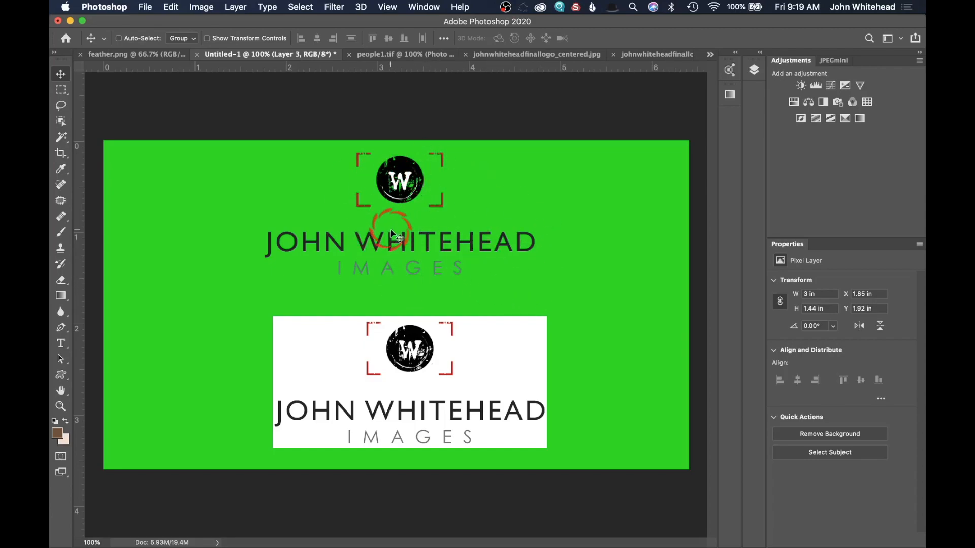
Resize the Untitled-1 image to a width of 1000 pixels with automatic resampling, keeping the proportions and the 300 pixels/inch resolution.
click(199, 7)
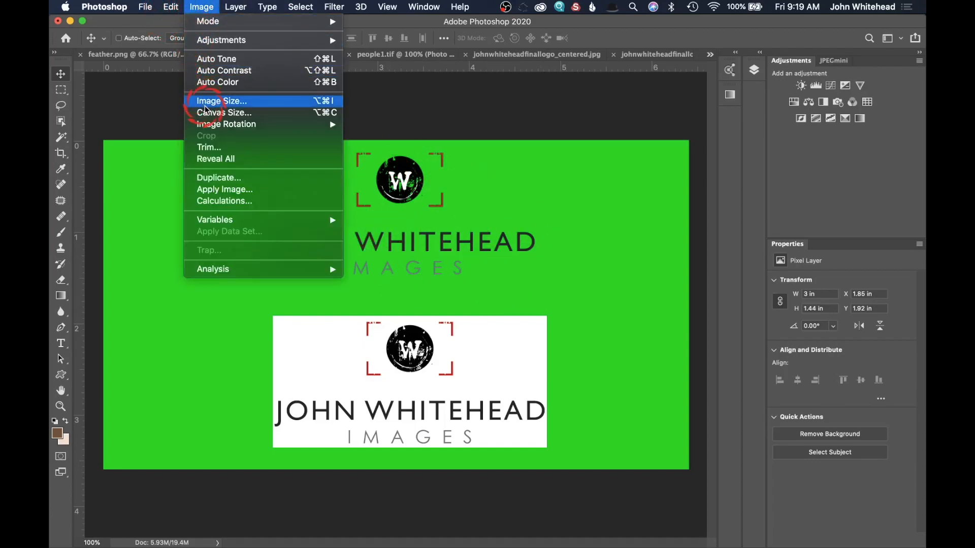
click(205, 107)
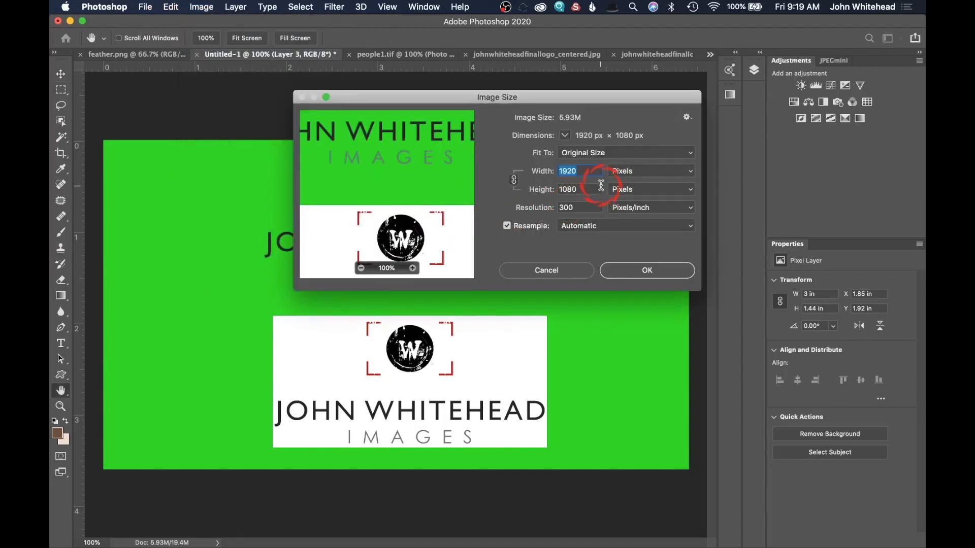
text(1000)
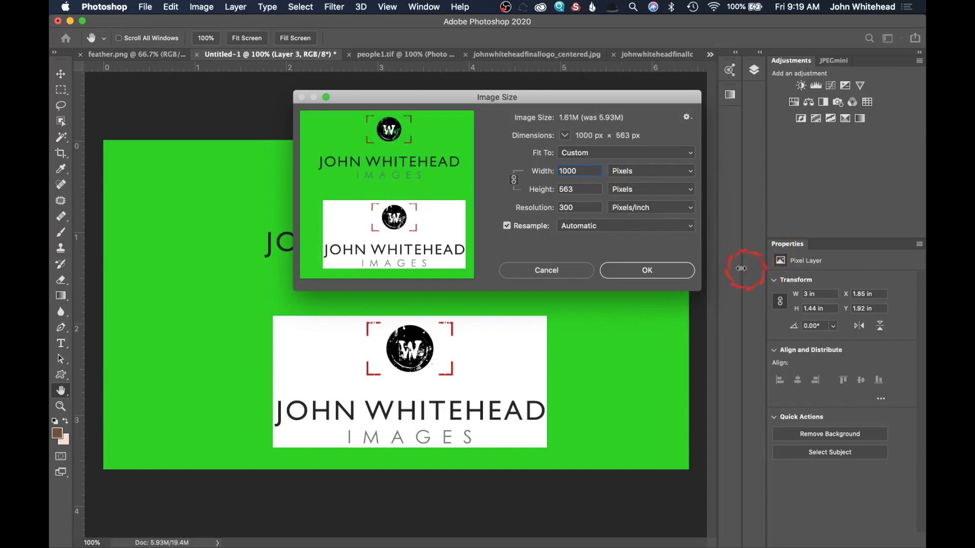
click(652, 269)
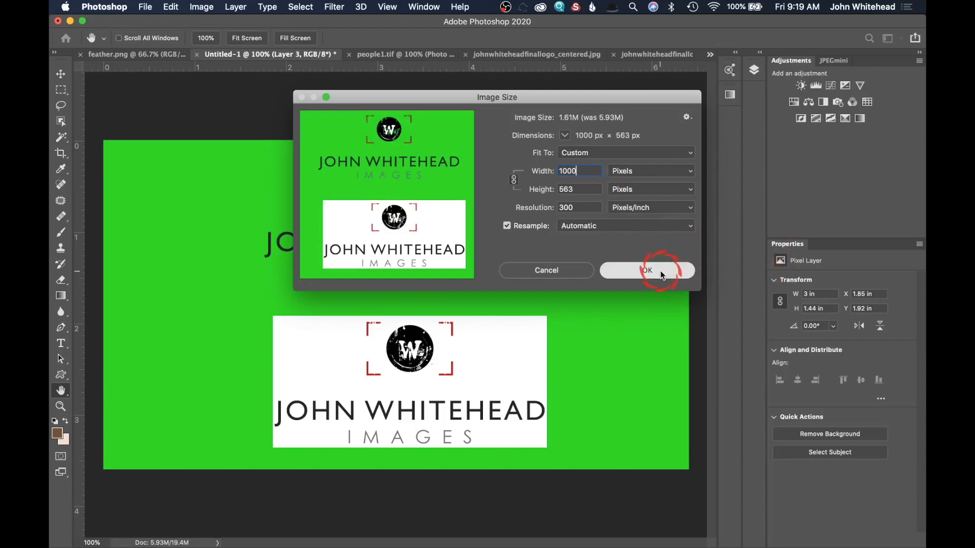
key(v)
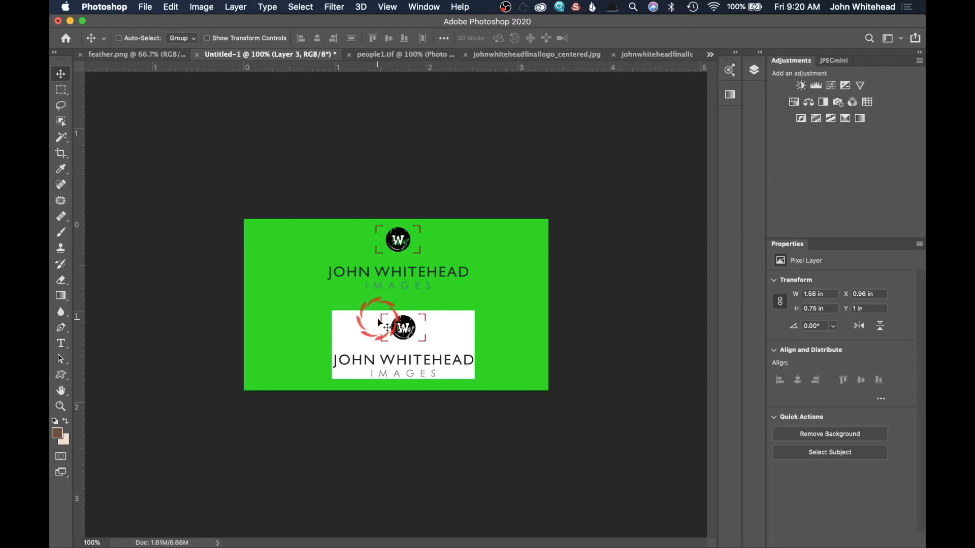
Look at the people1.tif photo and the centred JPEG logo in their own documents.
click(374, 55)
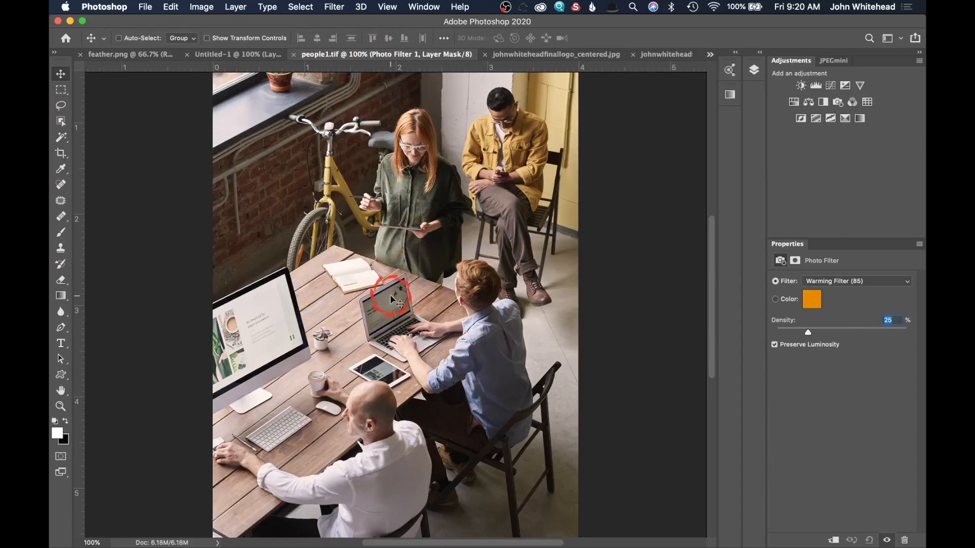
click(547, 55)
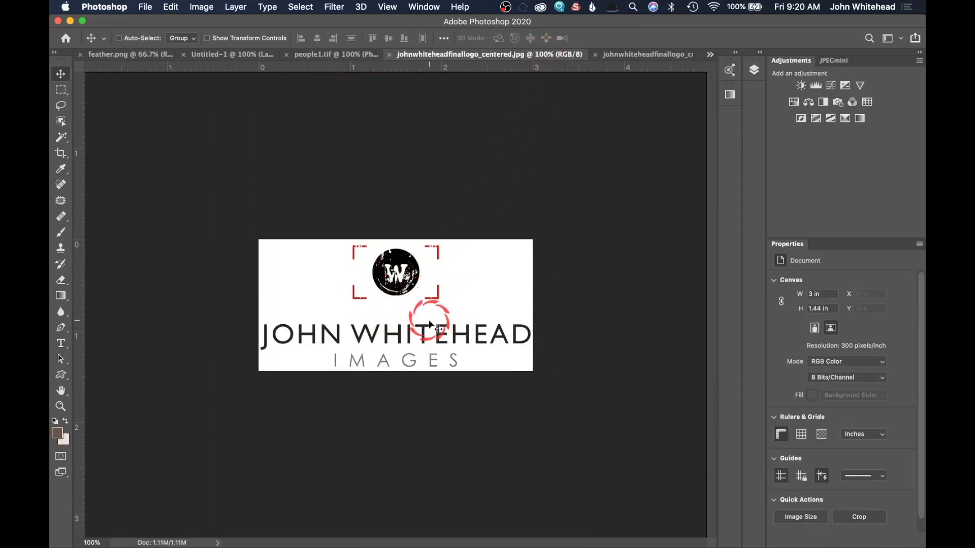